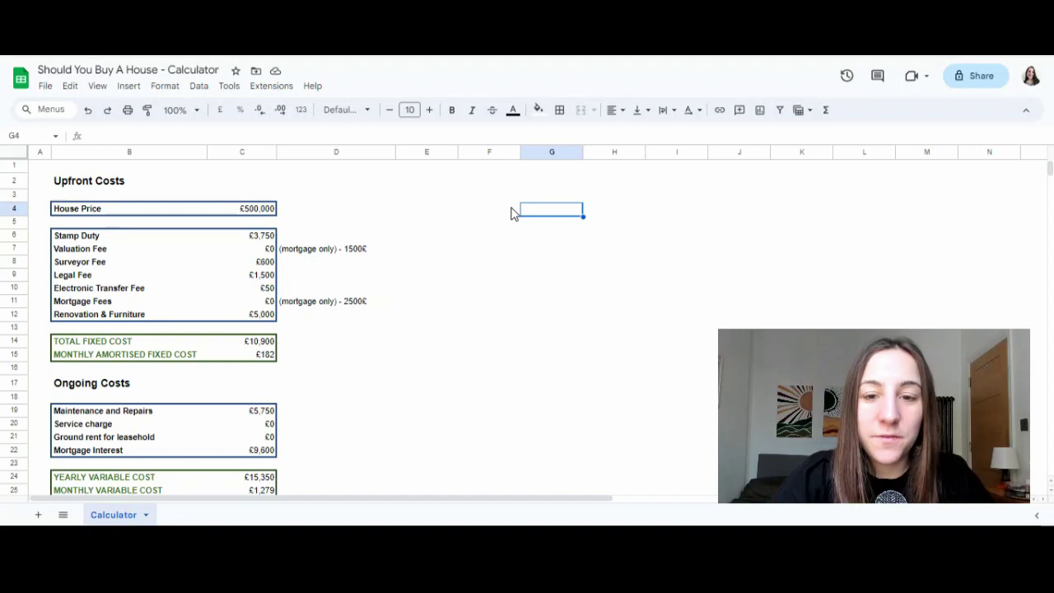
- Check the house price entry, zoom the sheet to 125% and review the Stamp Duty formula in C6
click(253, 213)
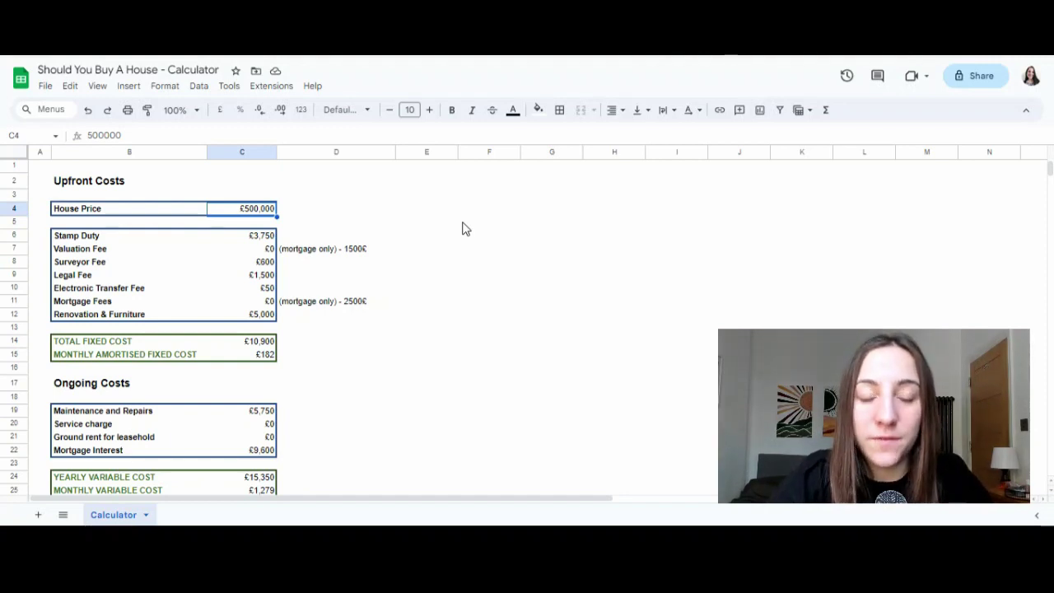
scroll(353, 421, down, 1)
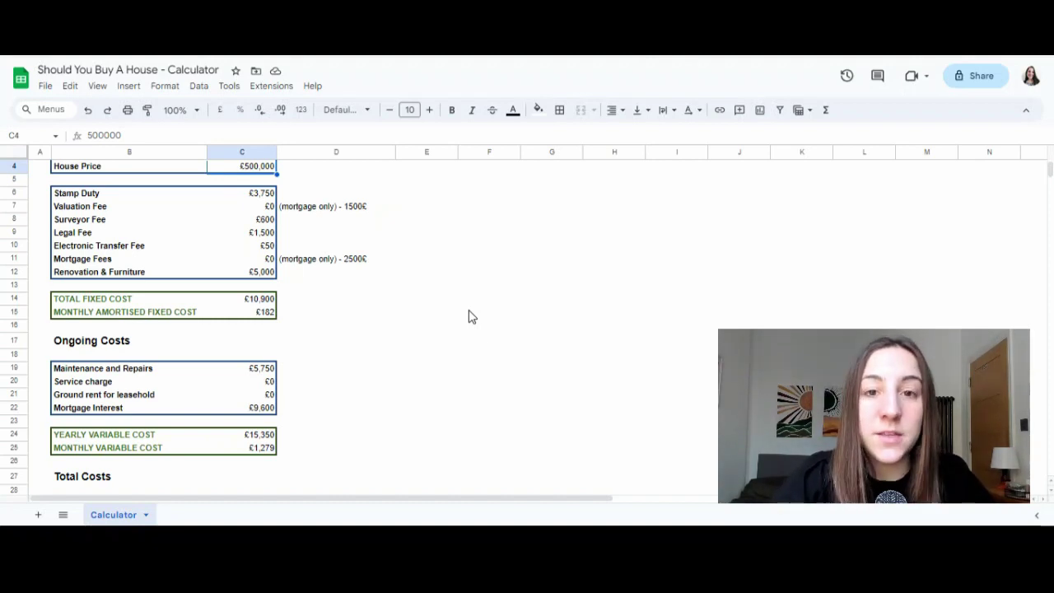
scroll(469, 317, up, 1)
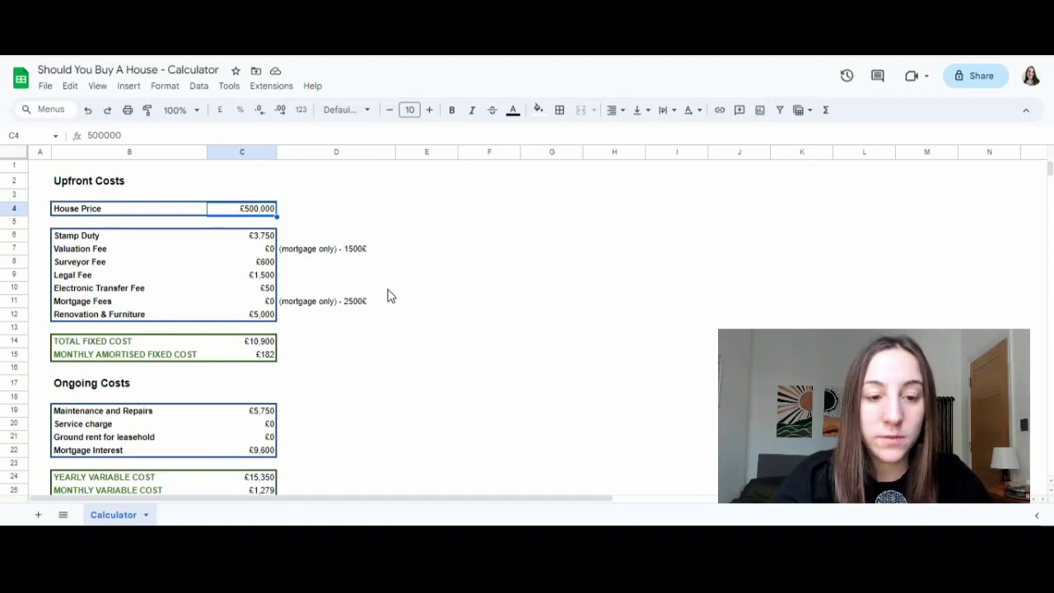
click(239, 238)
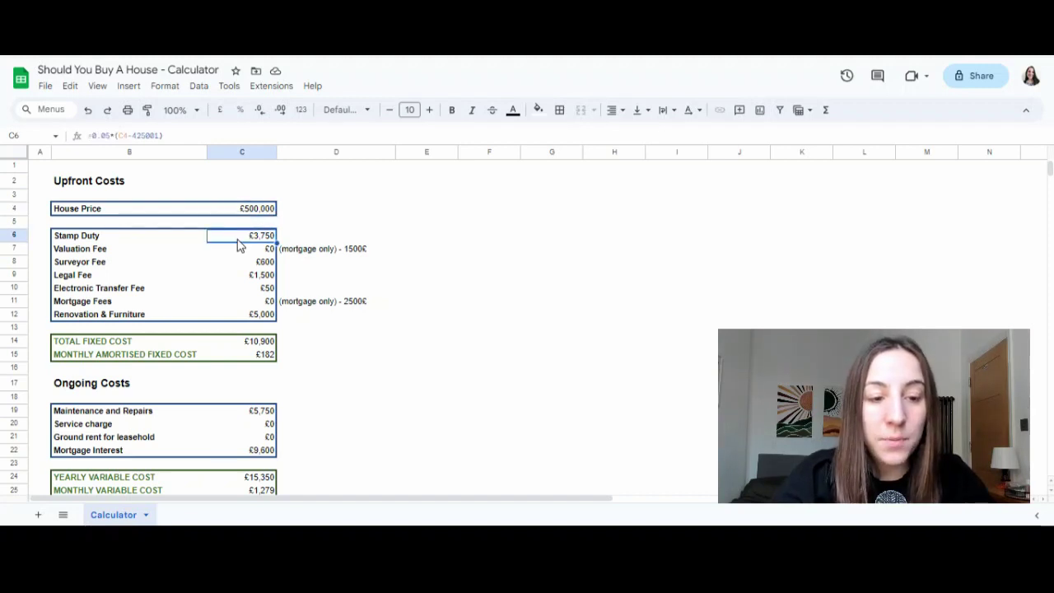
click(198, 110)
click(181, 212)
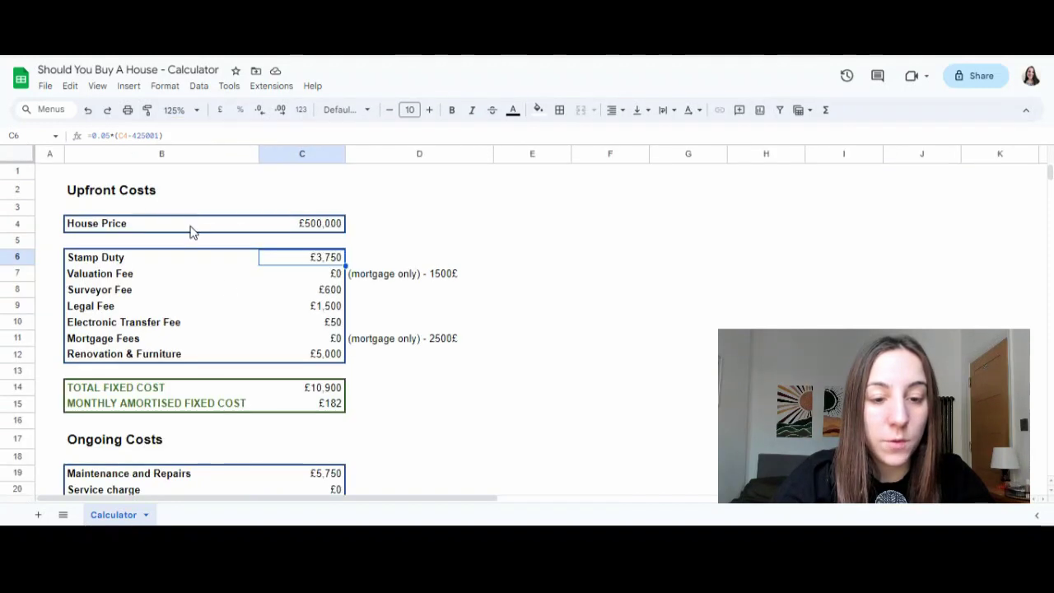
click(186, 135)
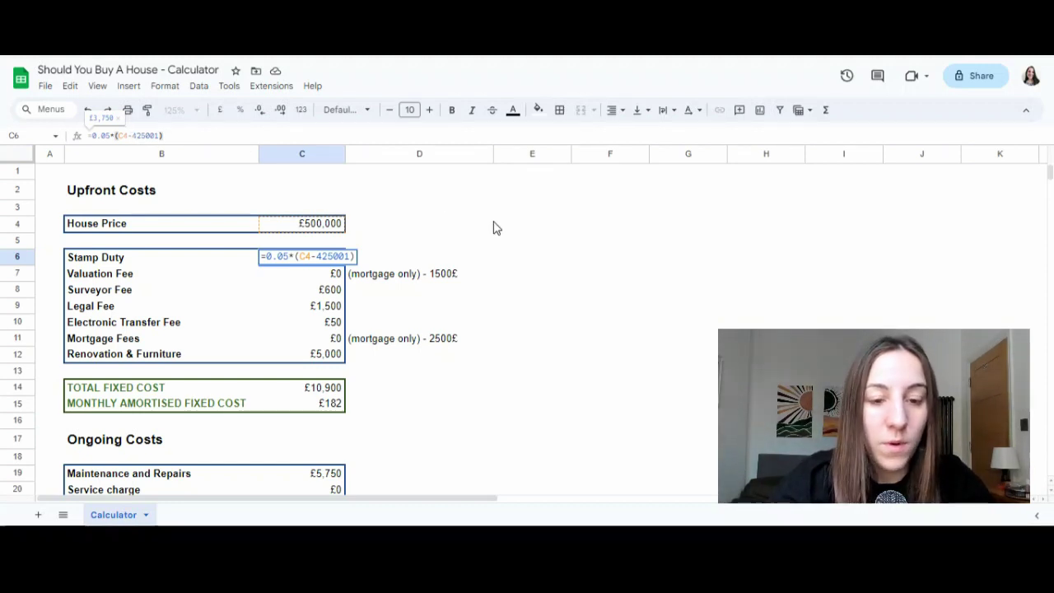
click(328, 262)
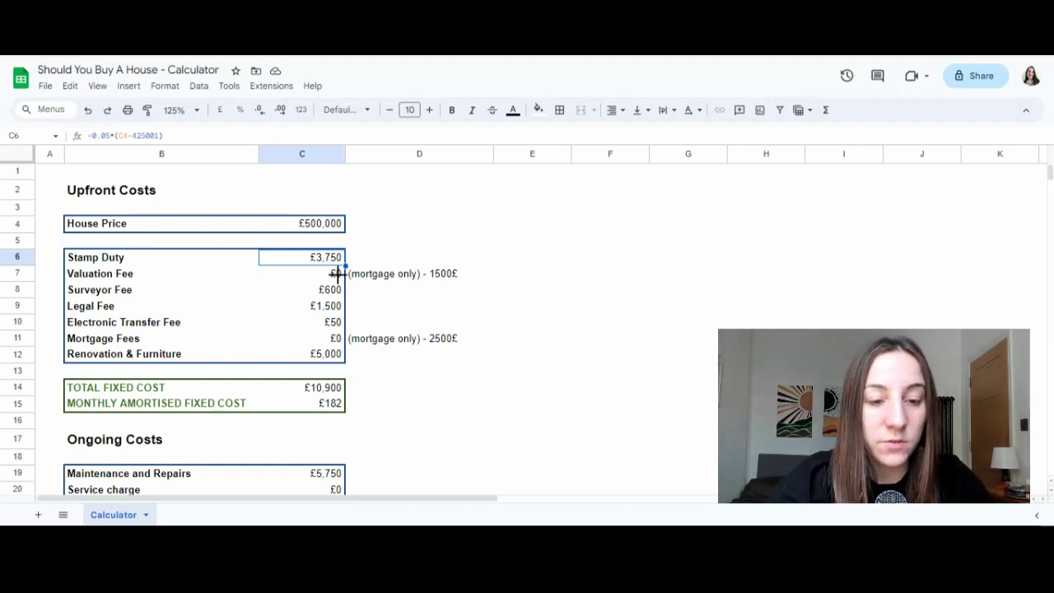
- Inspect each upfront fee in C7–C12, ending with Renovation & Furniture at £5,000
click(324, 278)
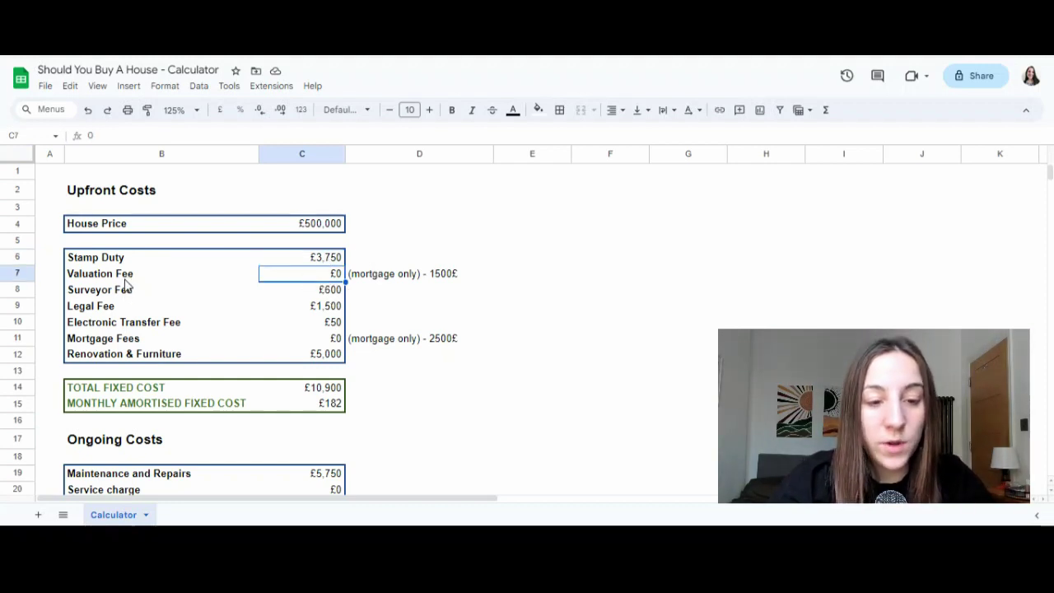
click(319, 296)
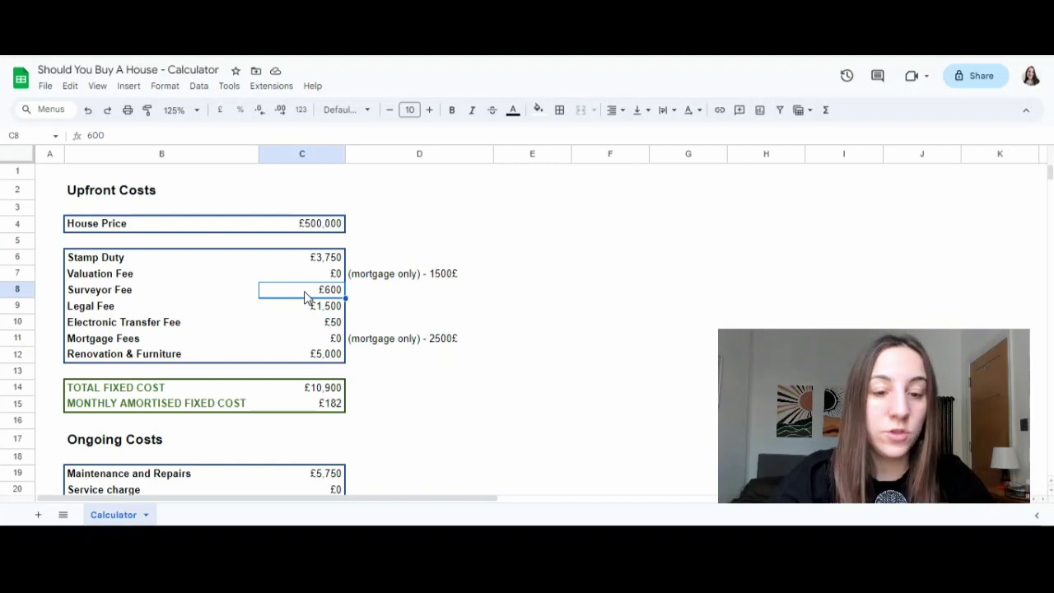
click(311, 308)
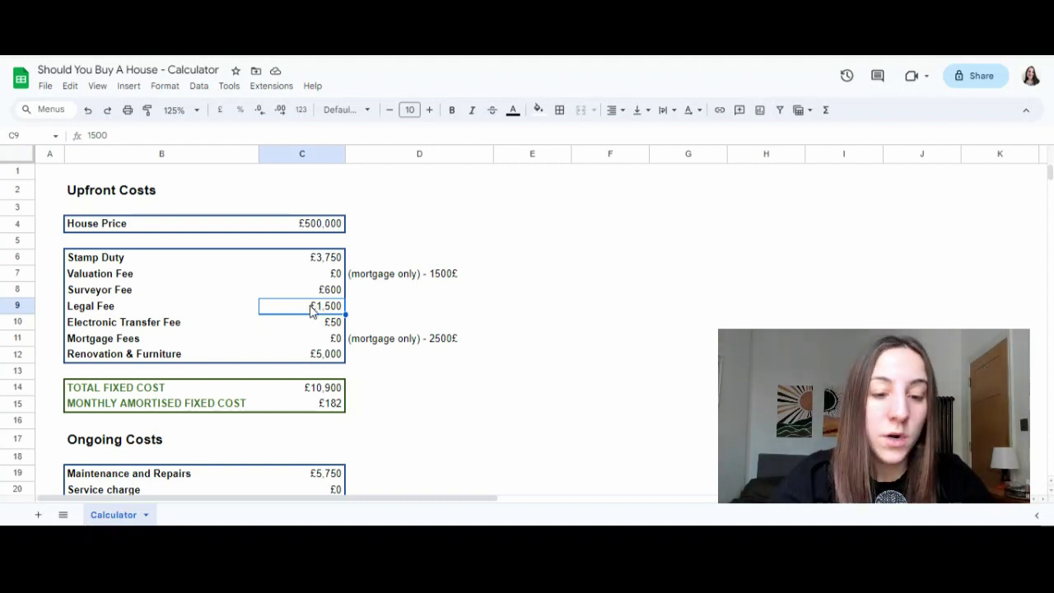
click(315, 323)
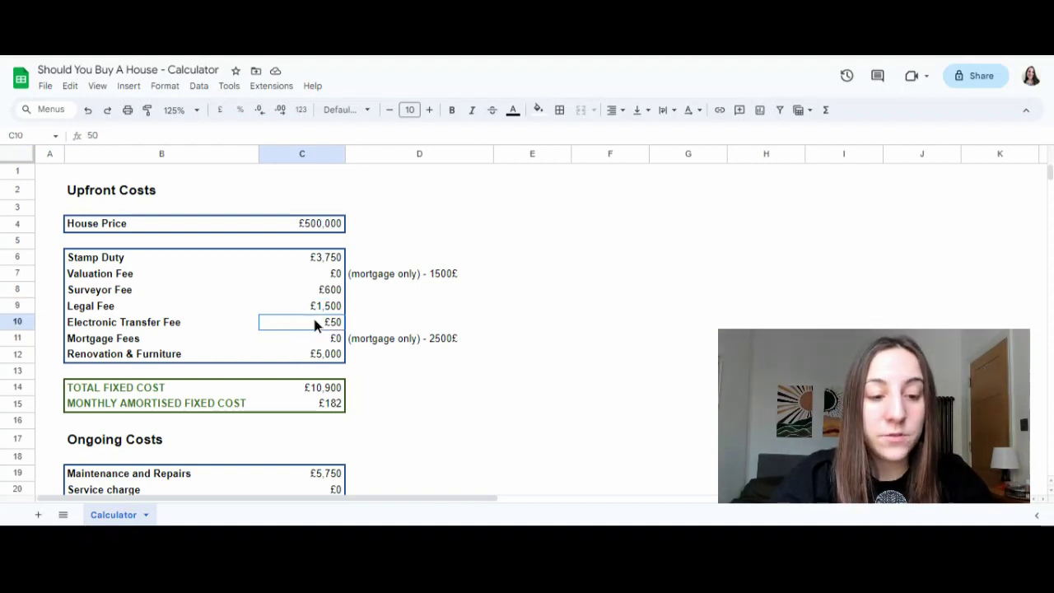
click(321, 337)
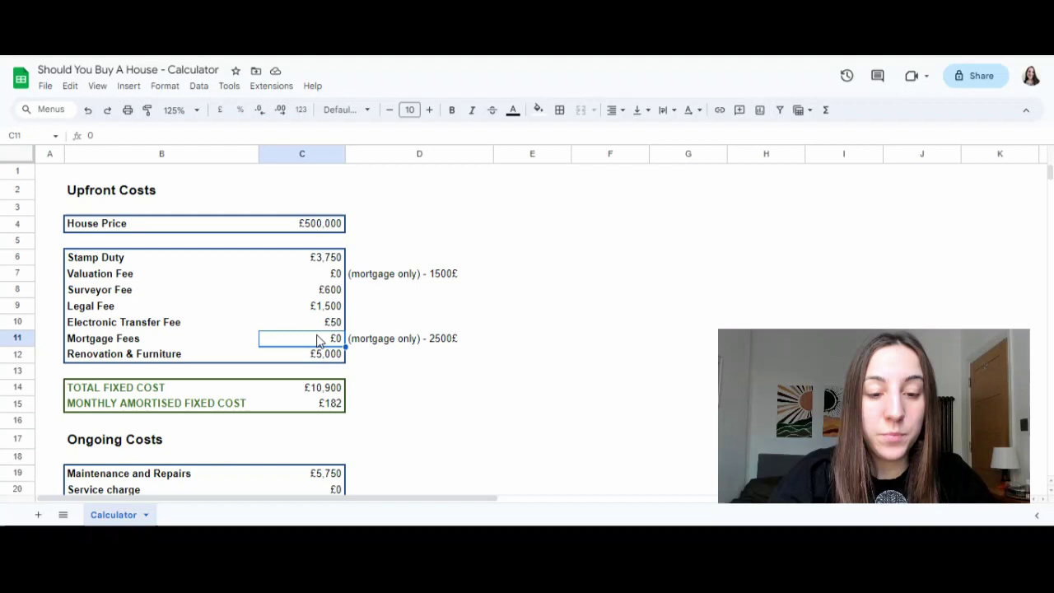
click(400, 310)
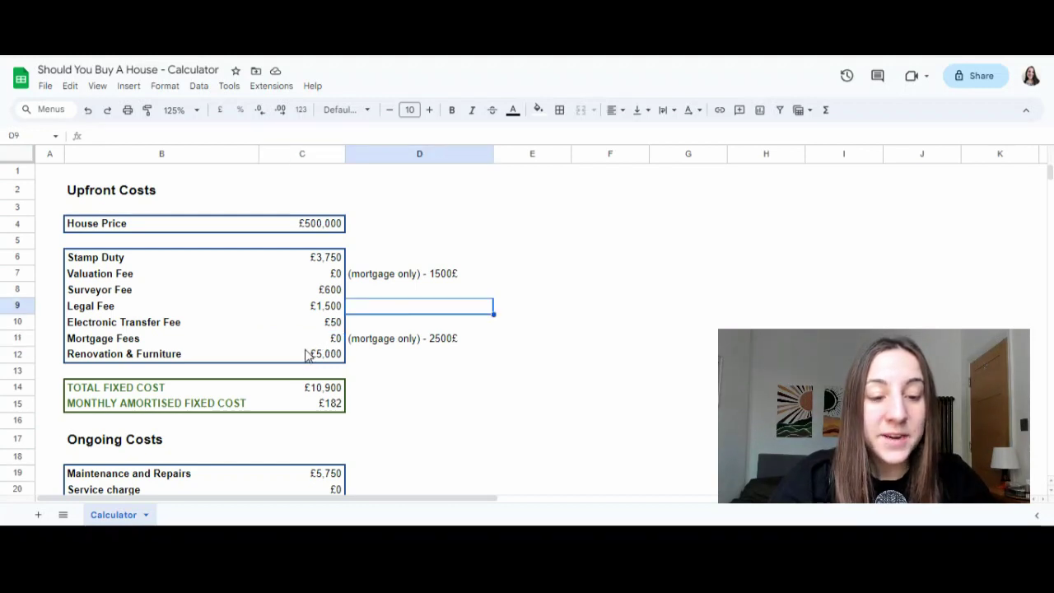
click(305, 354)
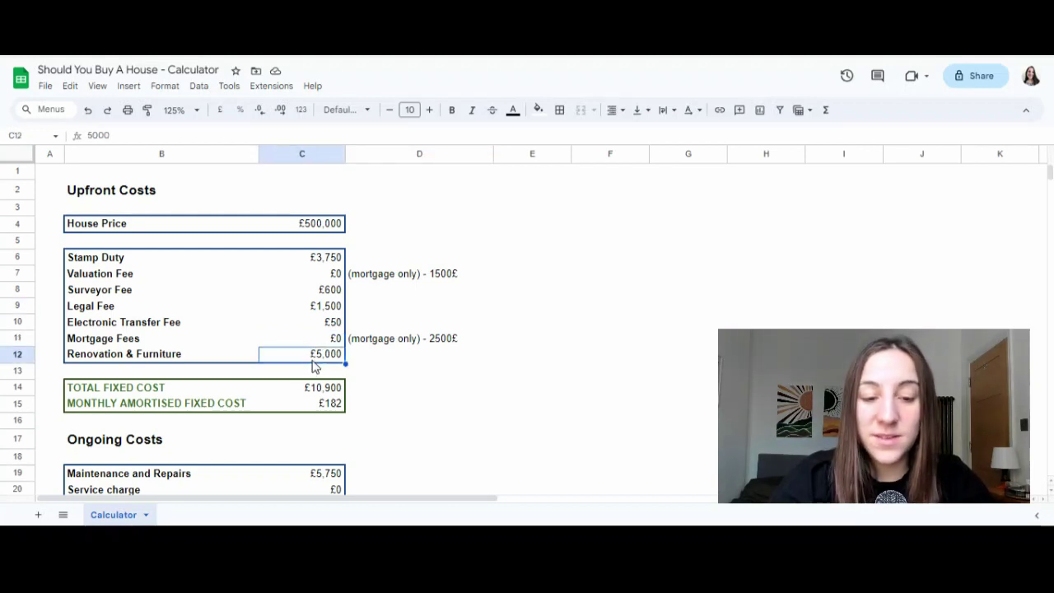
scroll(400, 358, down, 1)
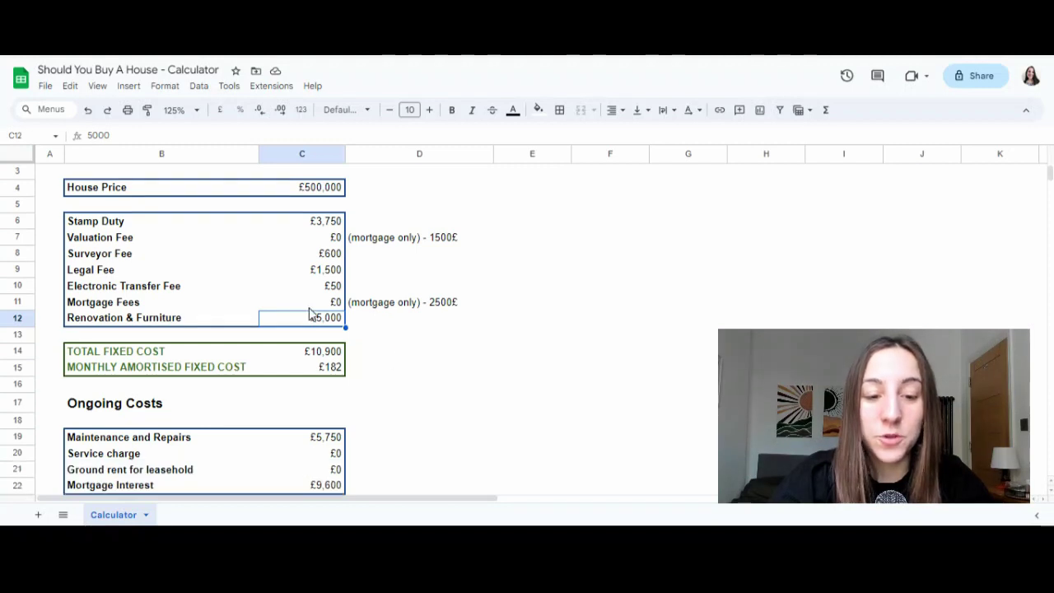
scroll(307, 323, up, 1)
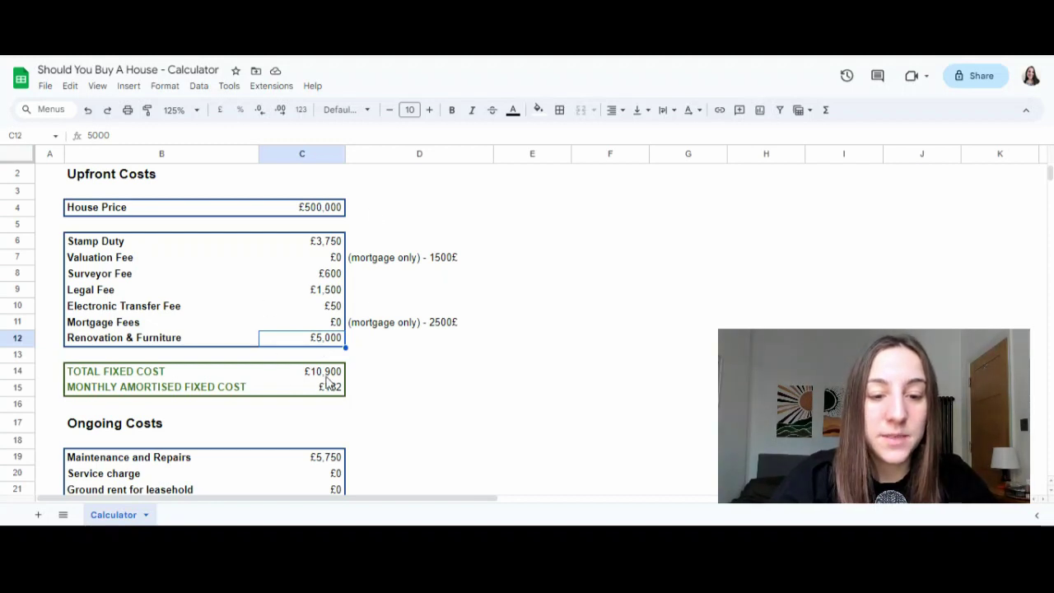
scroll(317, 370, down, 1)
click(302, 352)
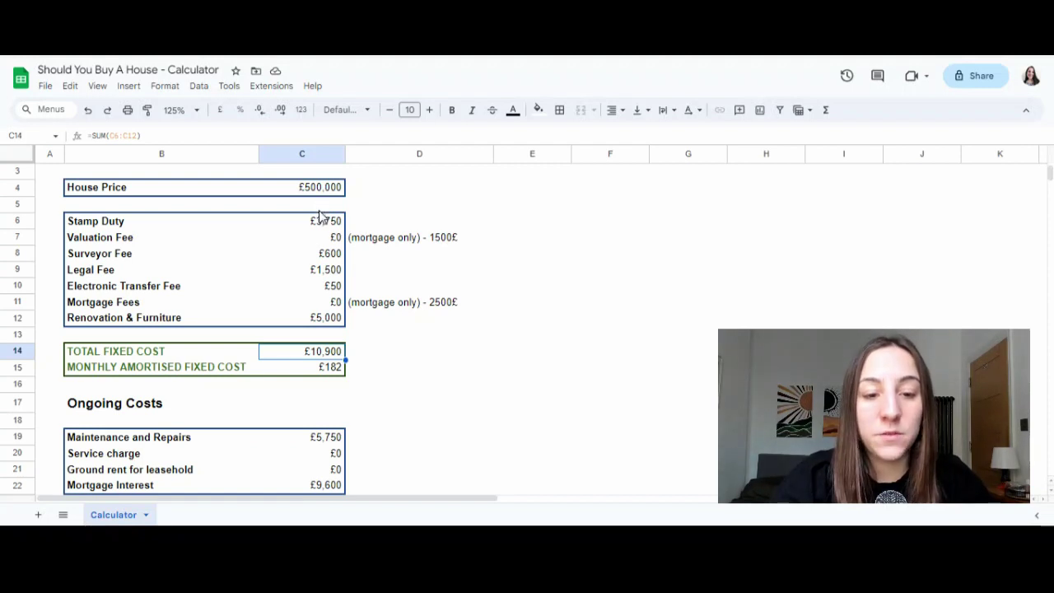
drag(321, 210, 323, 322)
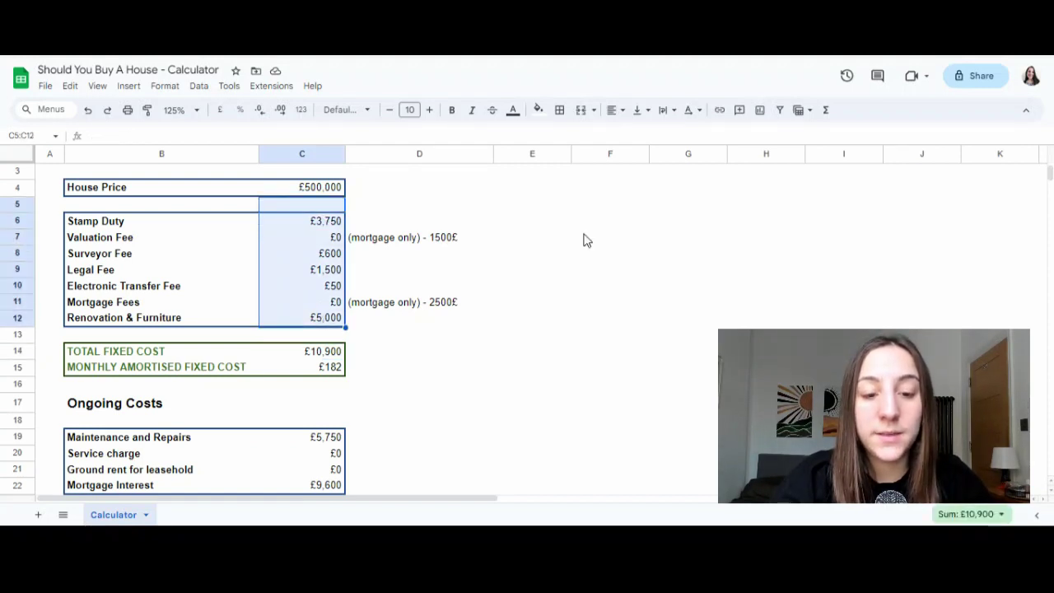
click(313, 353)
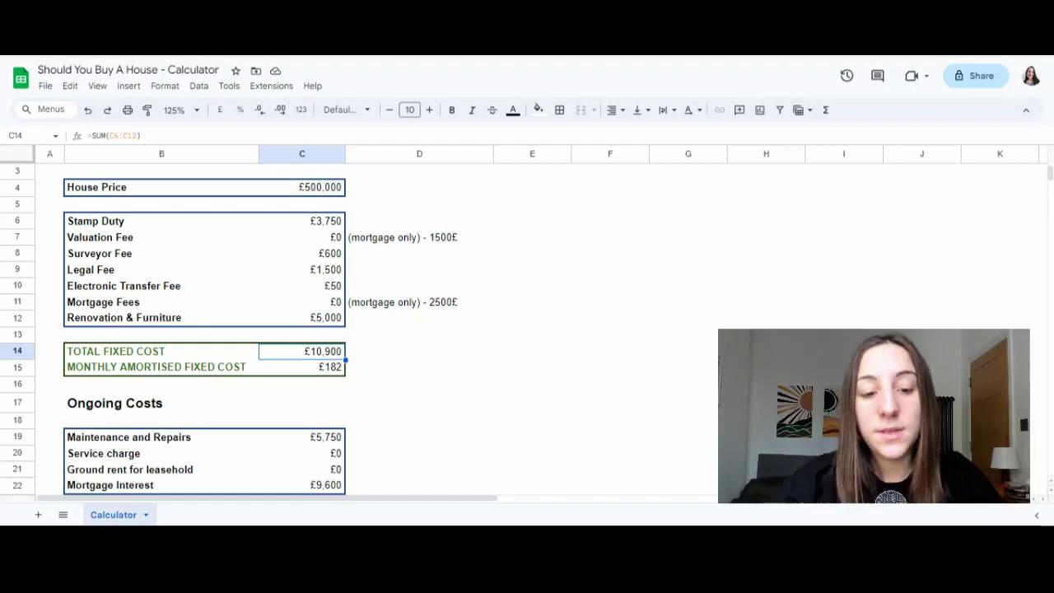
scroll(379, 368, down, 5)
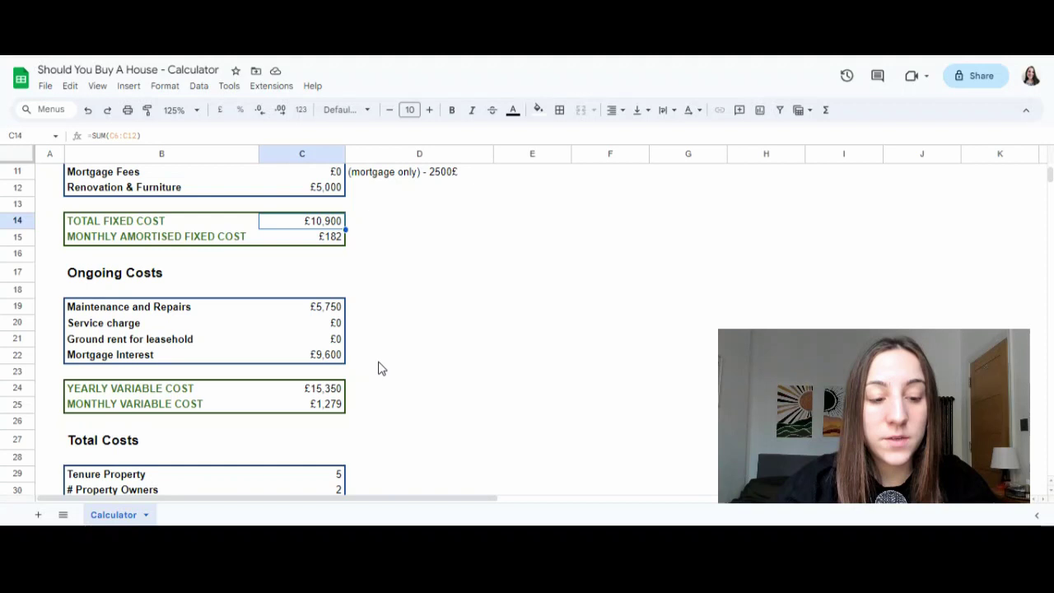
drag(136, 377, 293, 376)
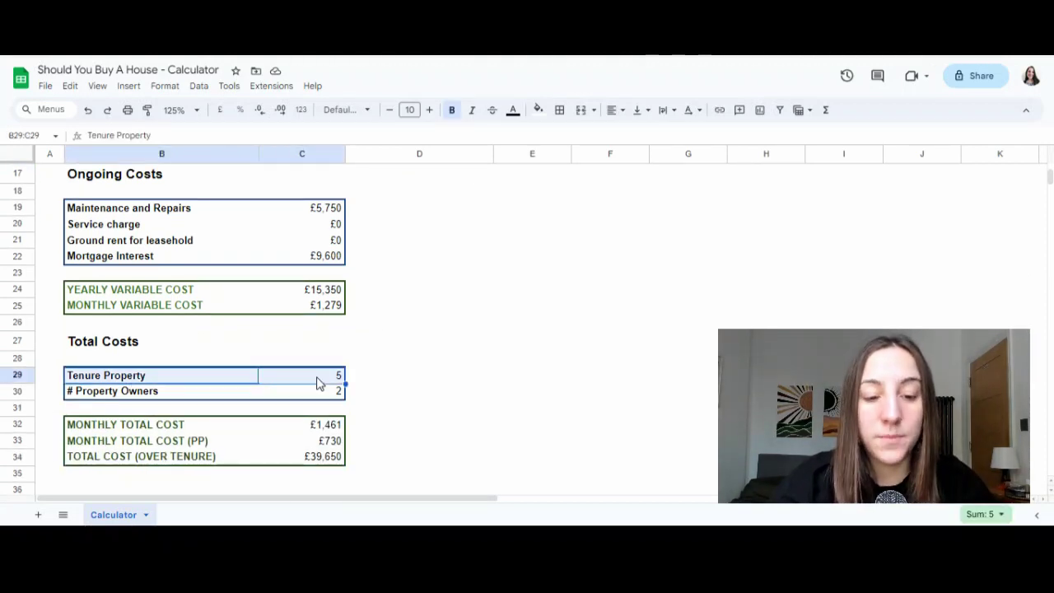
click(321, 382)
scroll(407, 348, up, 4)
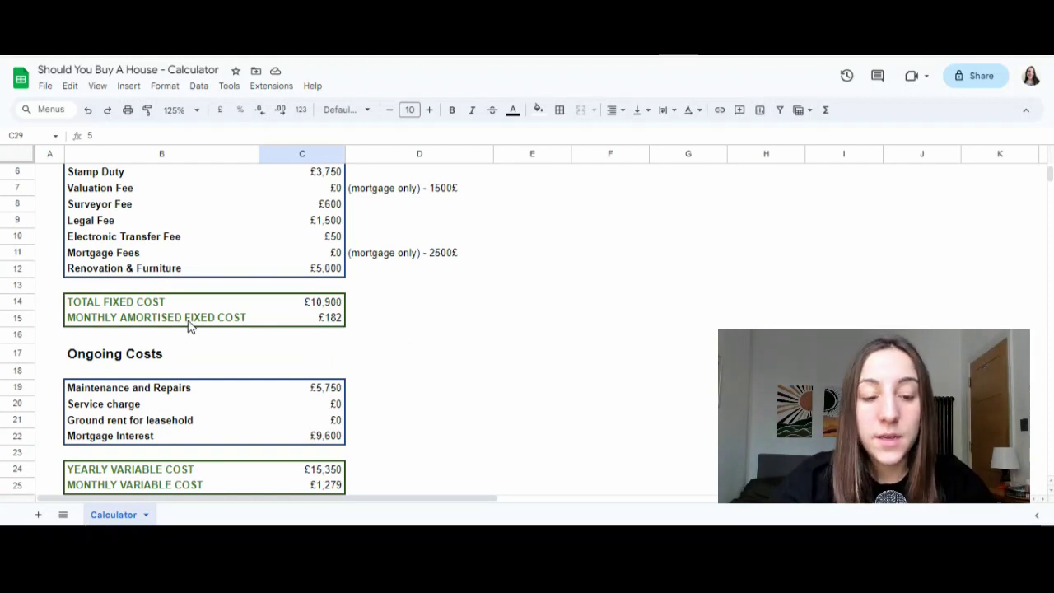
scroll(188, 325, up, 1)
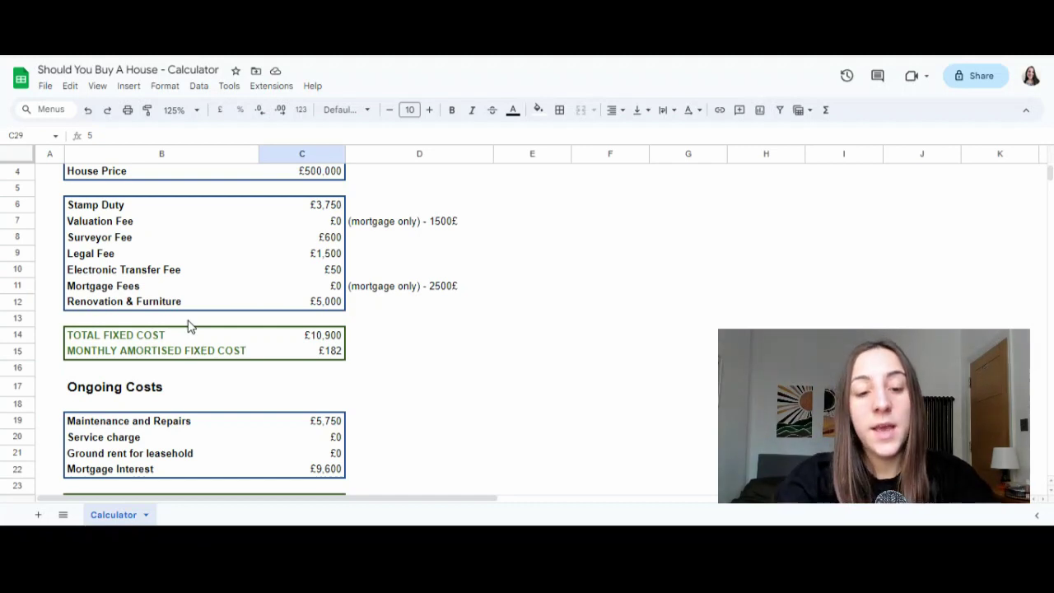
click(167, 359)
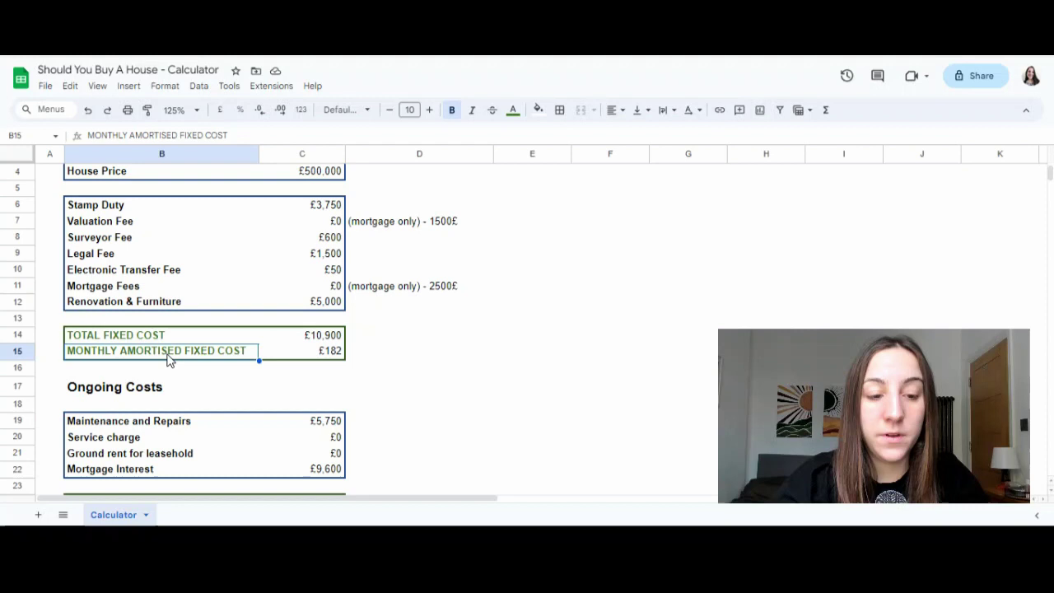
- Review the monthly amortised fixed cost formula, then try a Tenure Property of 3 years
click(328, 358)
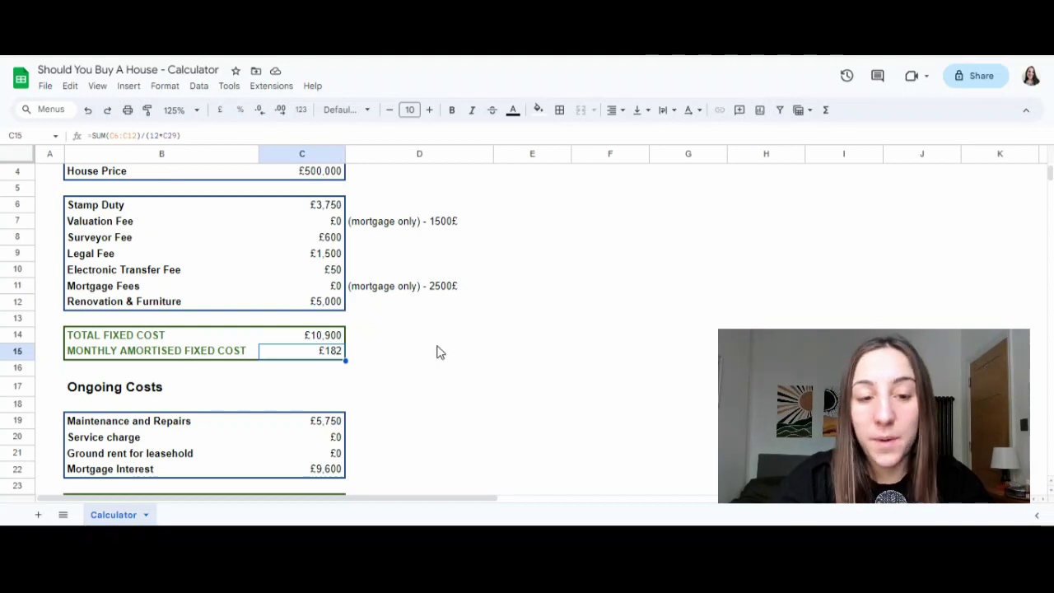
scroll(436, 360, down, 3)
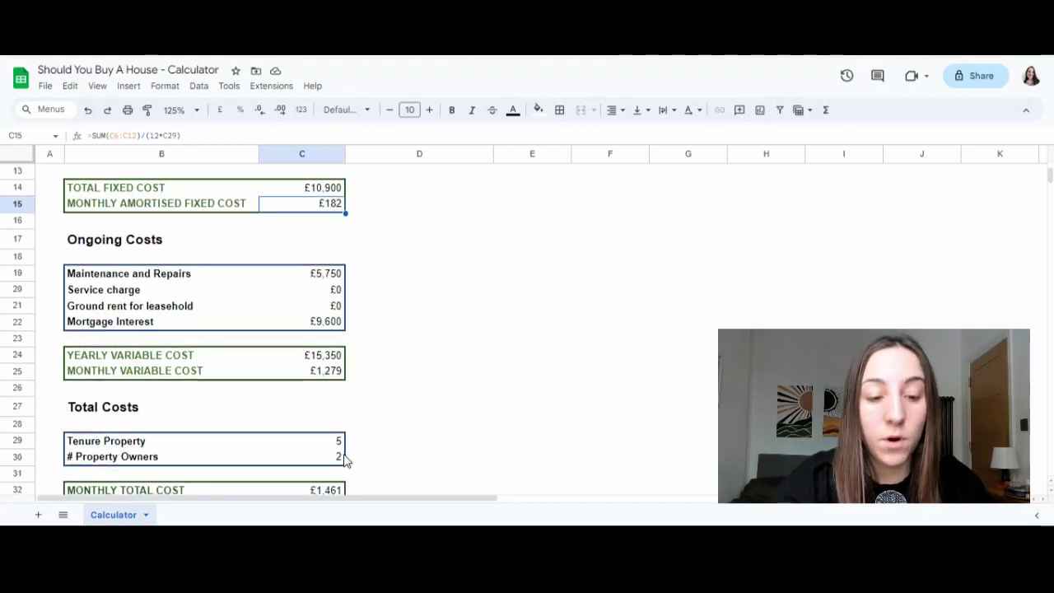
click(310, 445)
text(3)
key(Return)
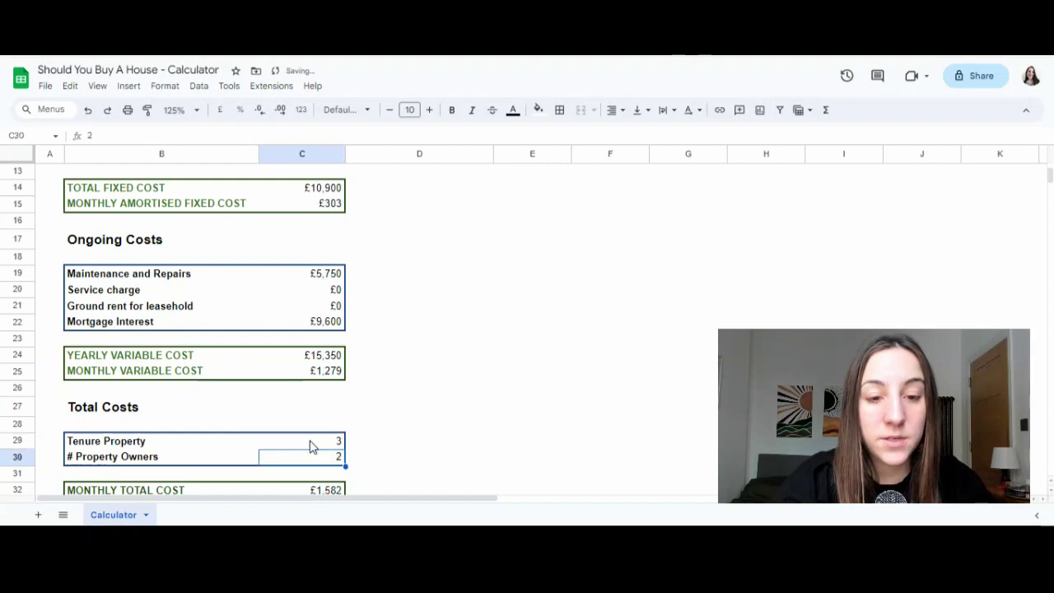
scroll(428, 306, up, 2)
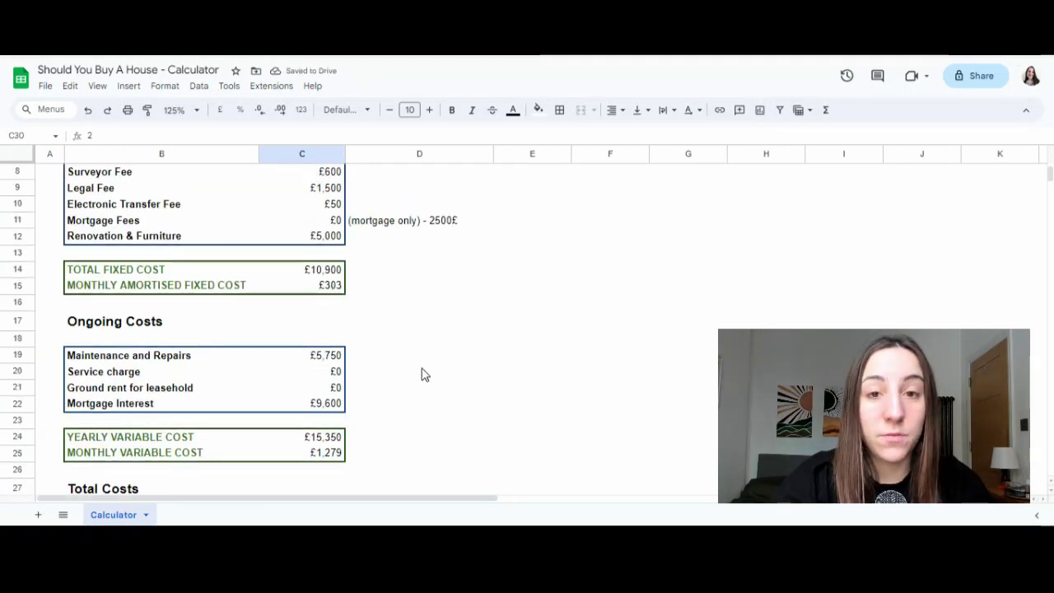
scroll(423, 371, down, 2)
- Change Tenure Property in C29 back to 5 and check the £182 monthly amortised cost
click(325, 426)
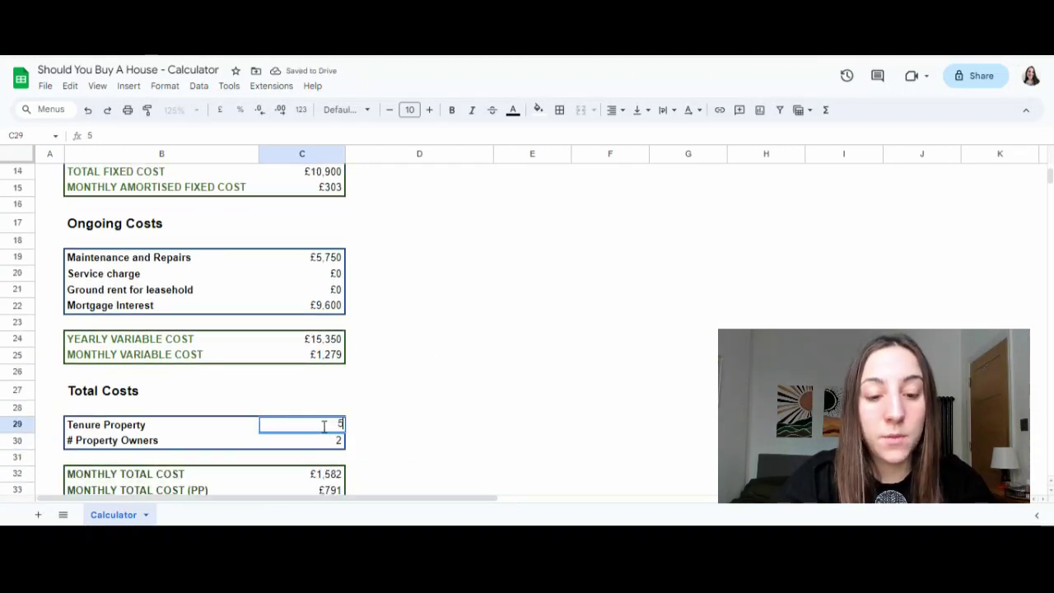
text(5)
key(Return)
scroll(352, 334, up, 3)
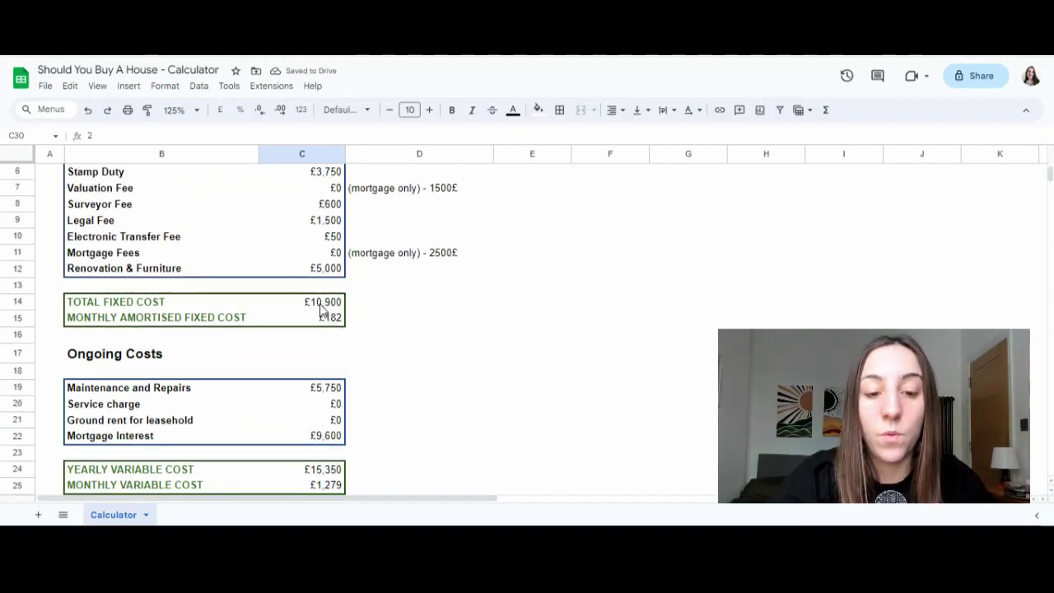
scroll(388, 318, down, 2)
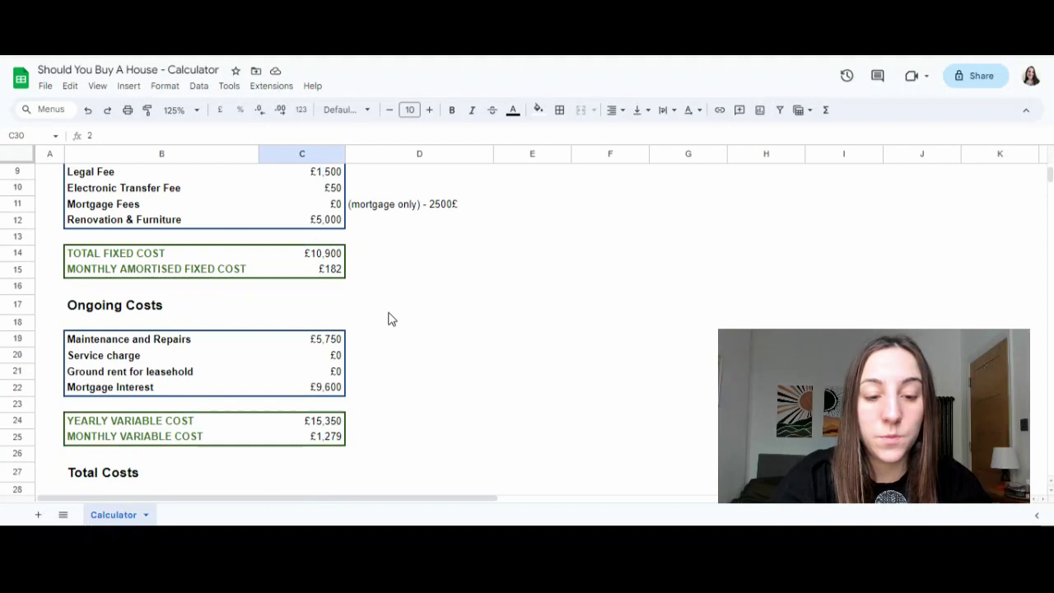
- Review the Ongoing Costs amounts for maintenance and repairs, service charge and ground rent
click(91, 292)
scroll(440, 306, down, 1)
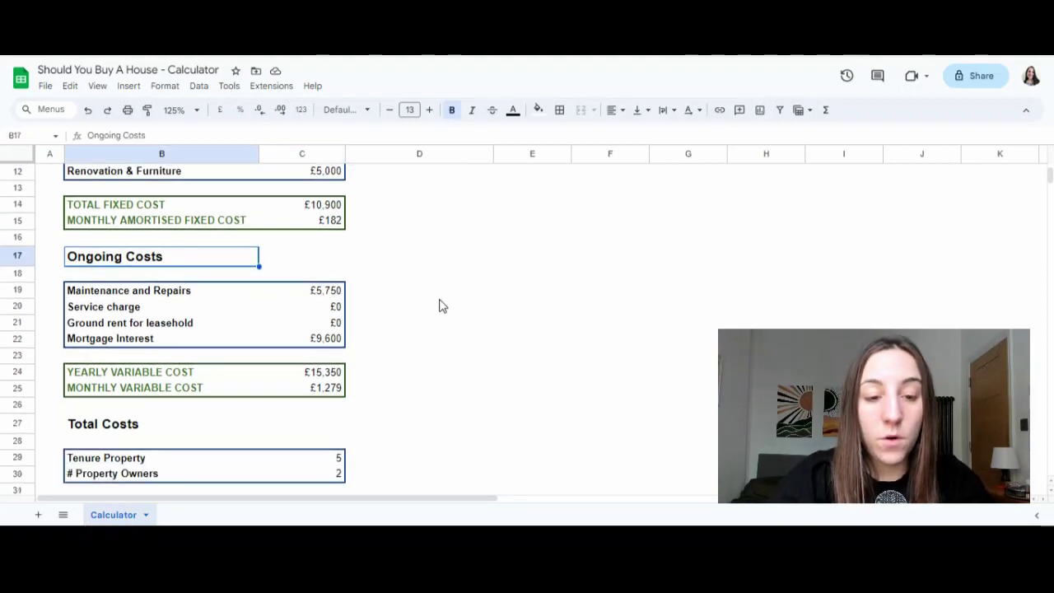
click(116, 296)
click(328, 278)
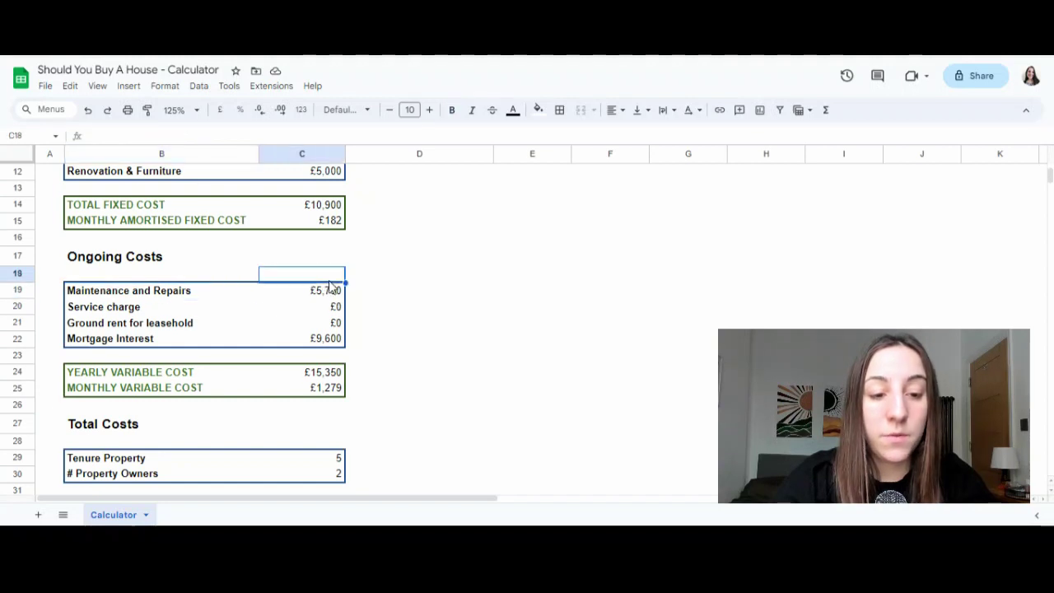
click(480, 280)
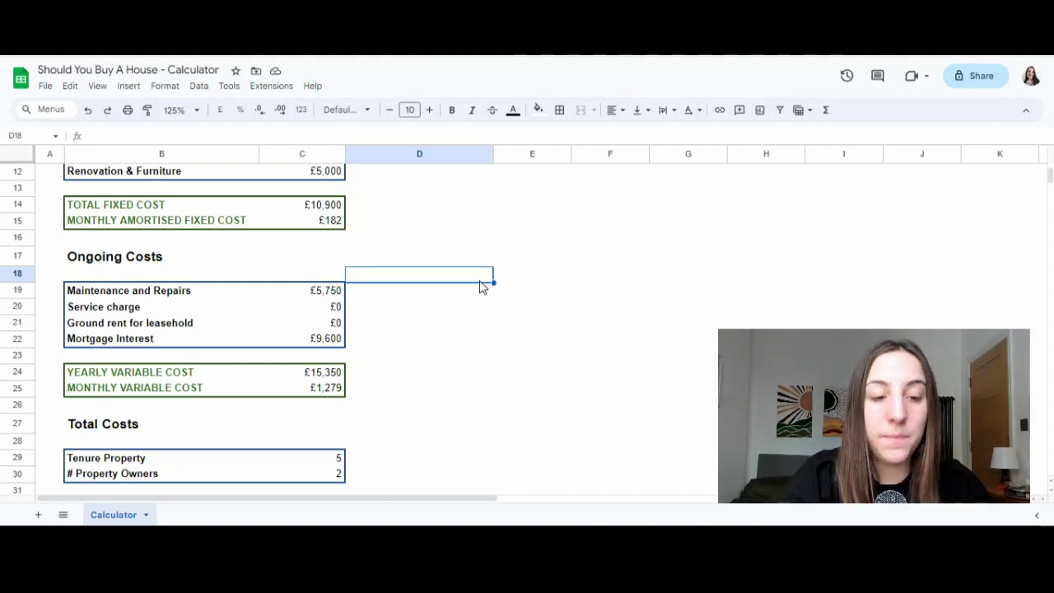
click(323, 295)
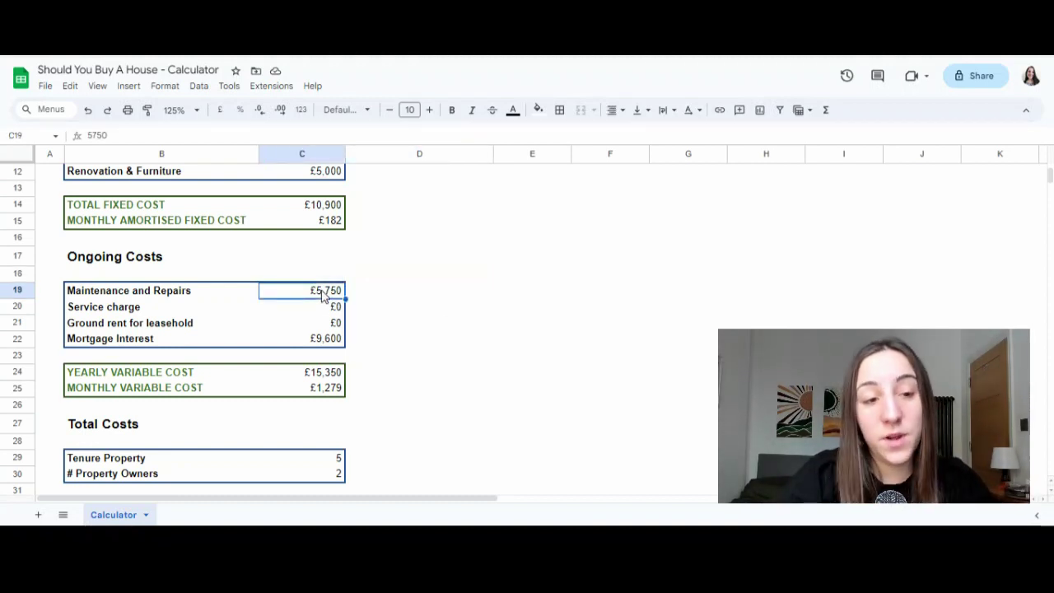
click(375, 297)
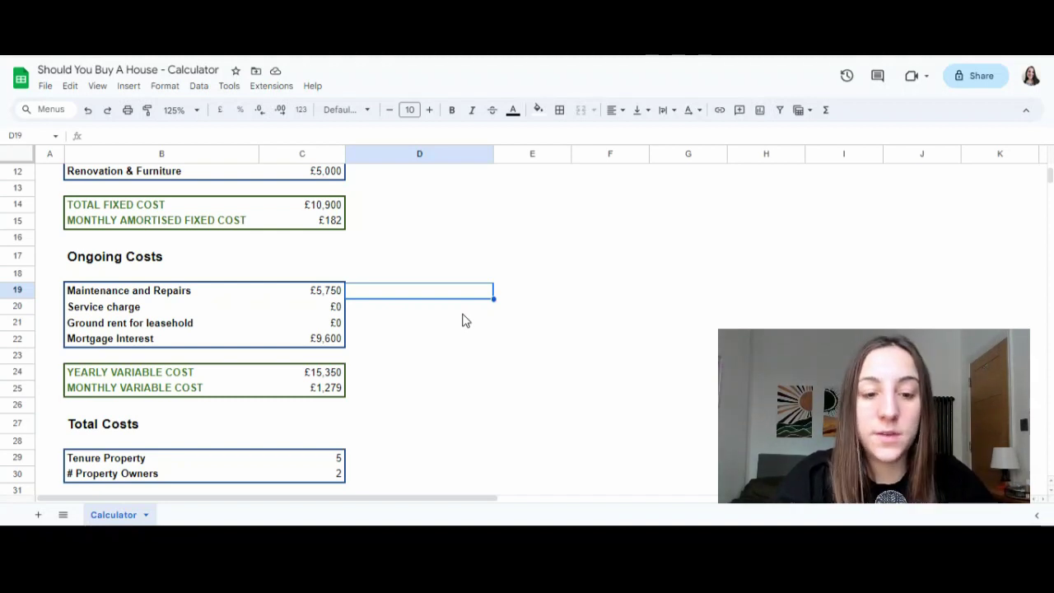
click(317, 311)
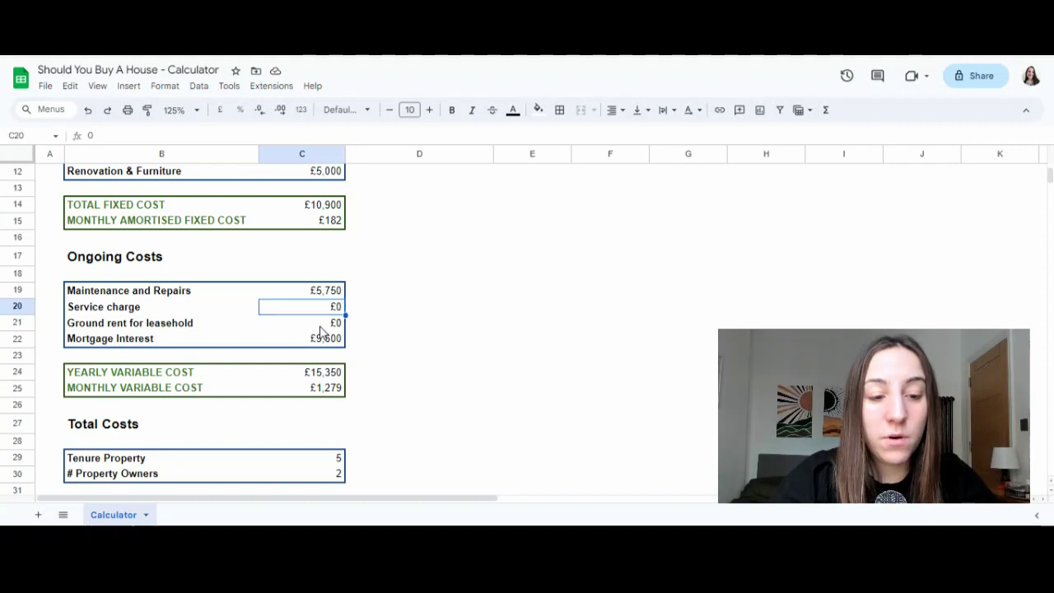
click(320, 328)
click(399, 311)
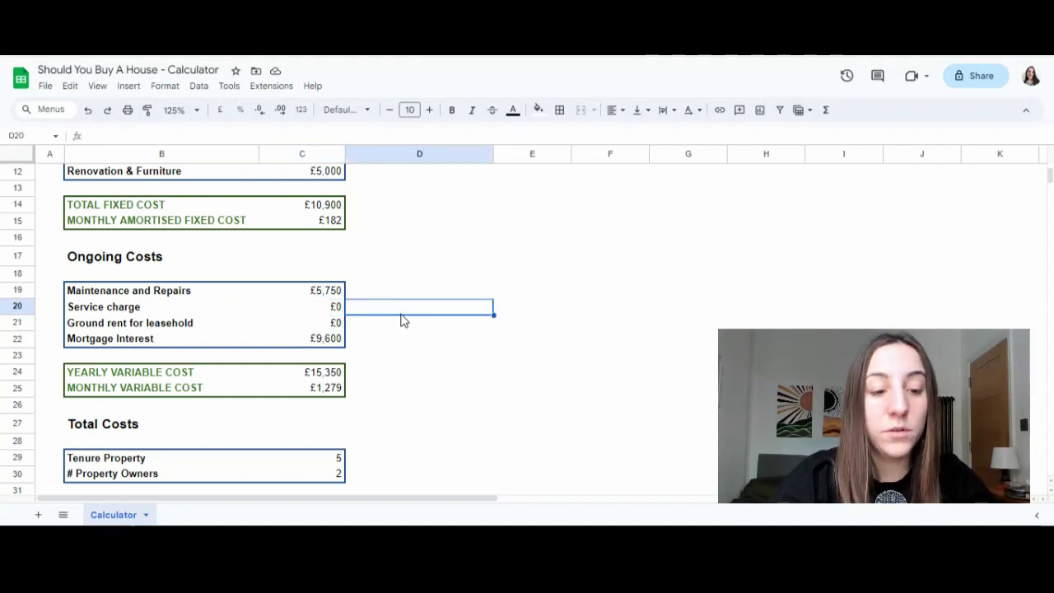
scroll(354, 342, up, 1)
- Enter 0 as the Mortgage Interest amount in C22
click(331, 355)
text(0)
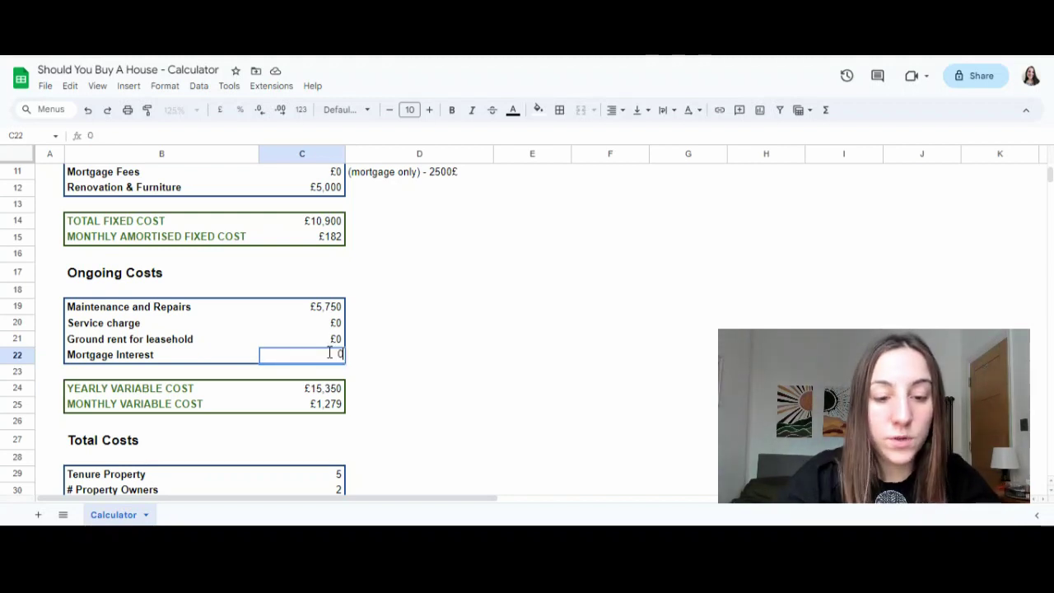
key(Return)
click(325, 356)
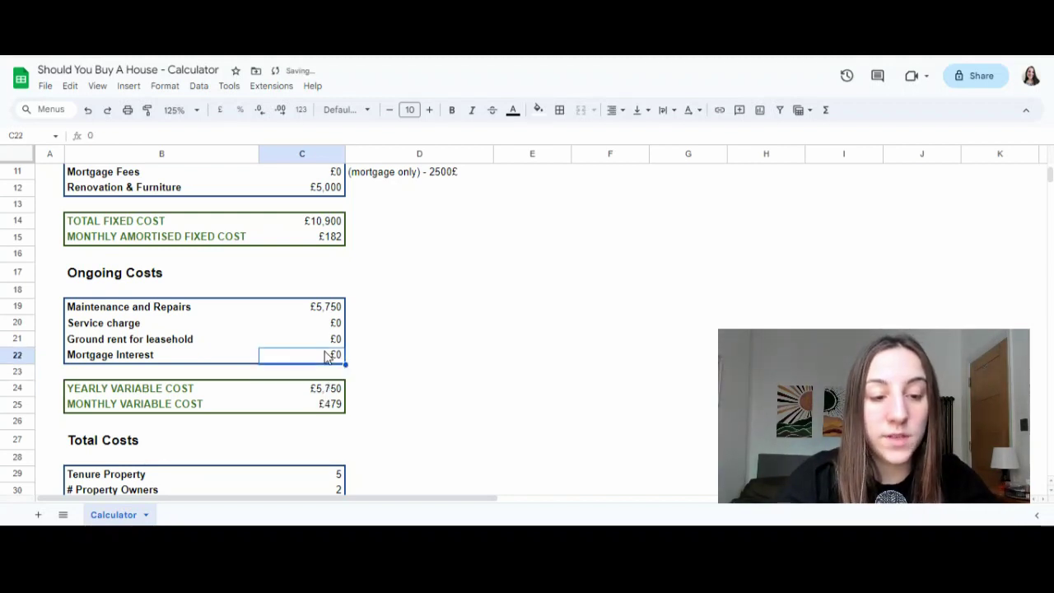
scroll(371, 346, up, 2)
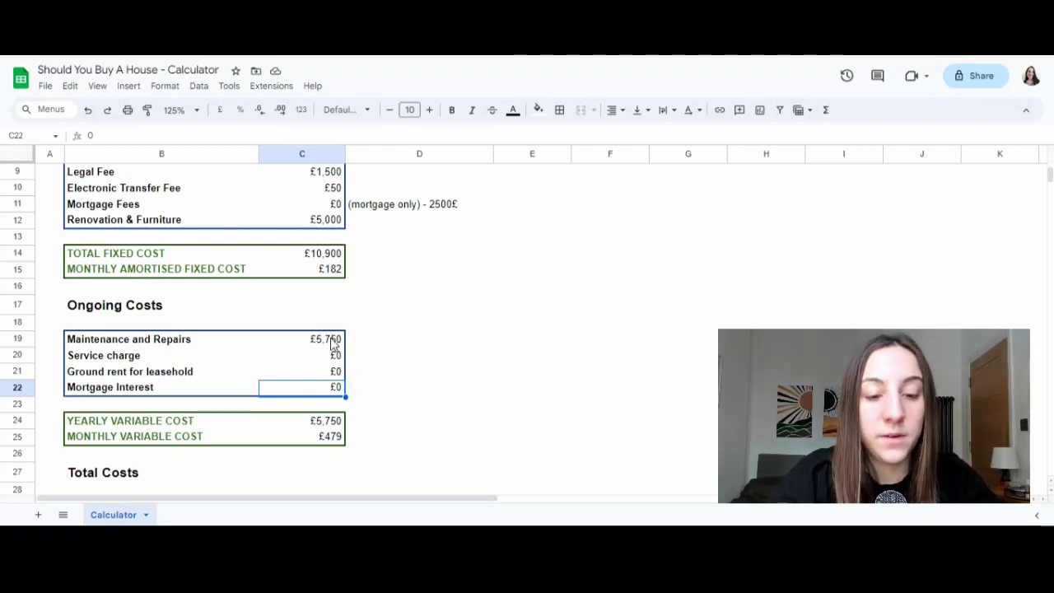
scroll(425, 357, down, 3)
- Inspect the yearly (£5,750) and monthly (£479) variable cost SUM formulas and their ranges
click(174, 341)
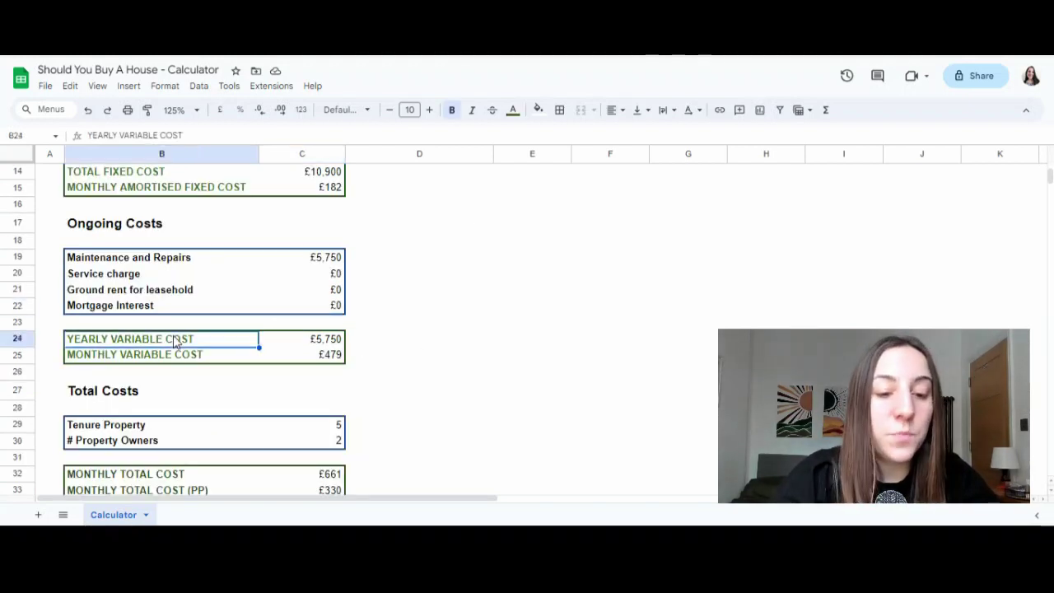
click(321, 342)
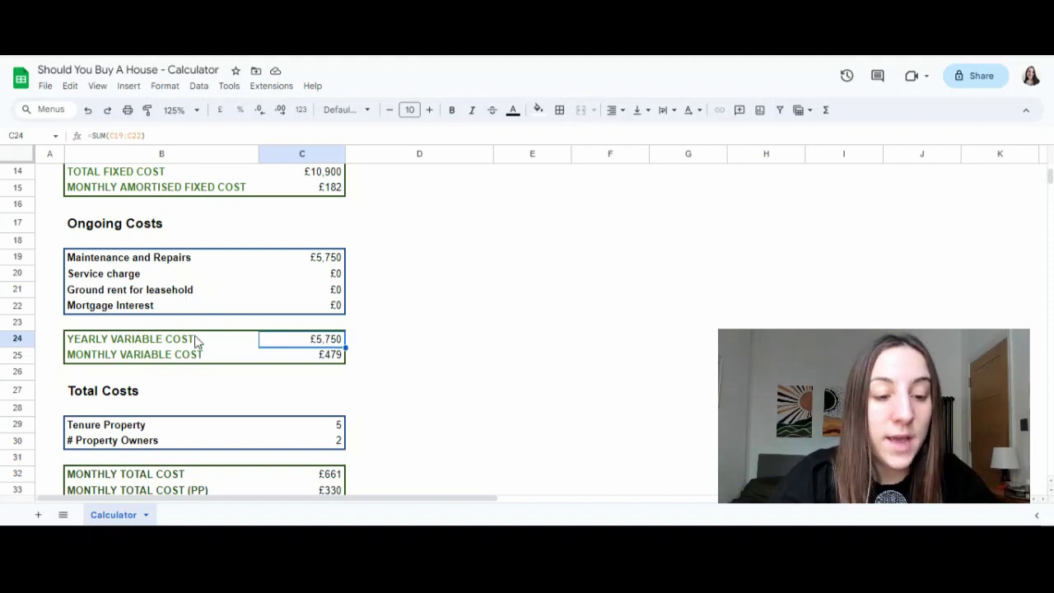
click(322, 360)
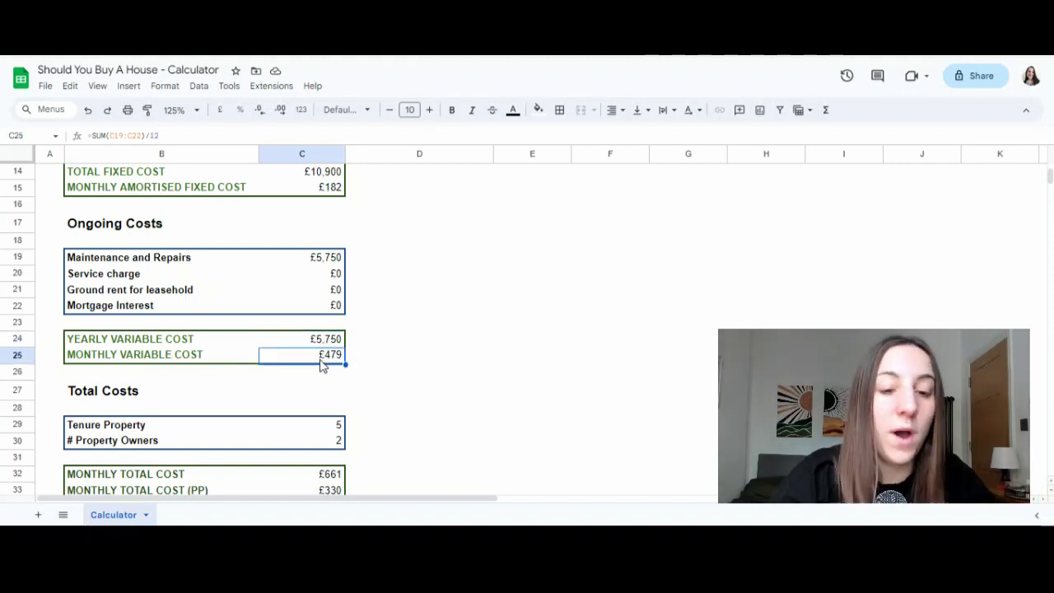
click(327, 262)
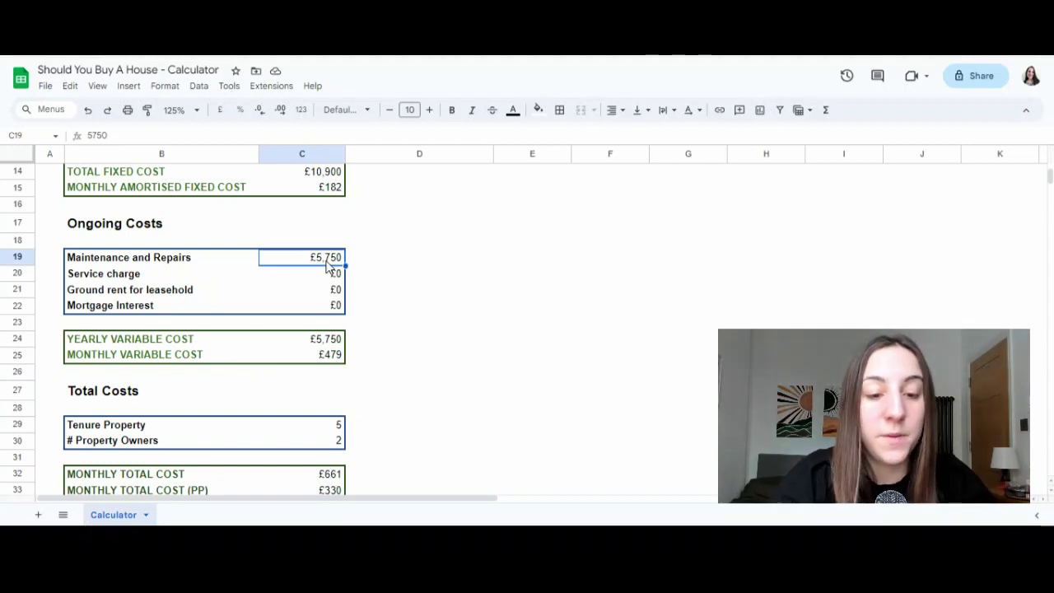
click(330, 354)
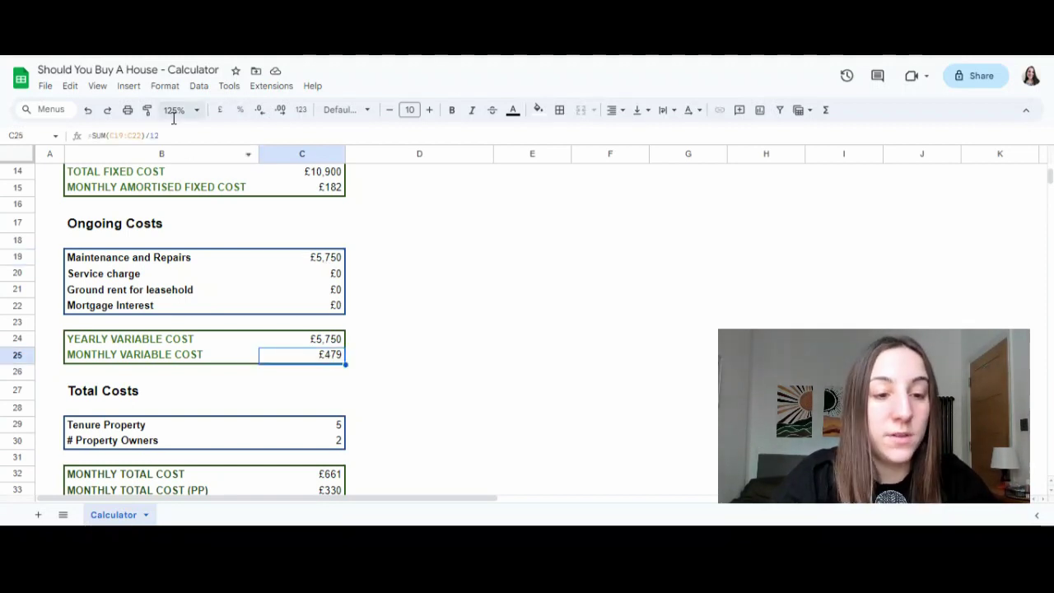
click(189, 134)
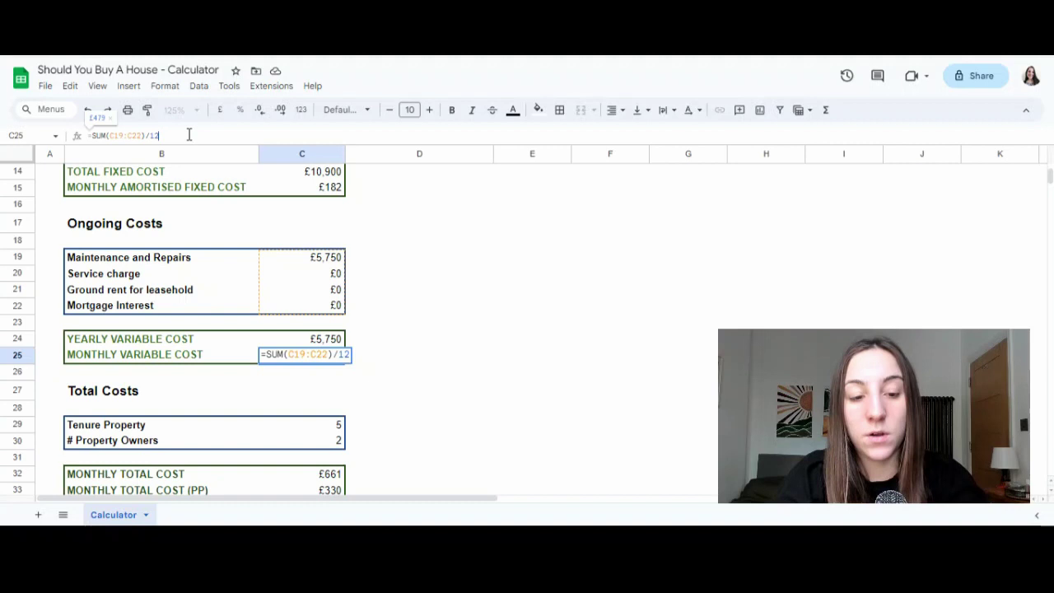
key(Return)
key(Up)
scroll(292, 280, down, 2)
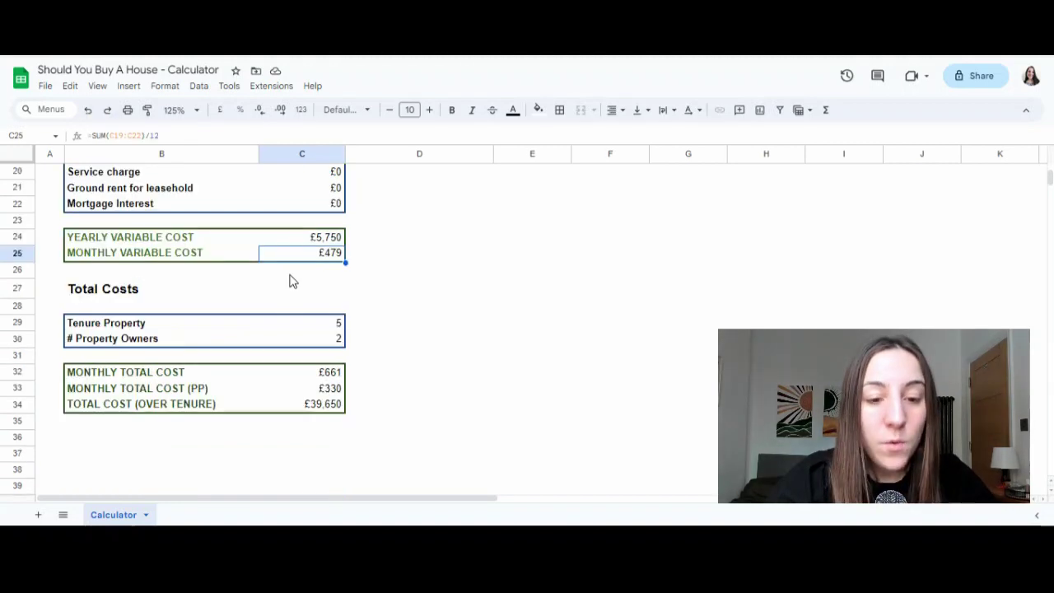
click(100, 338)
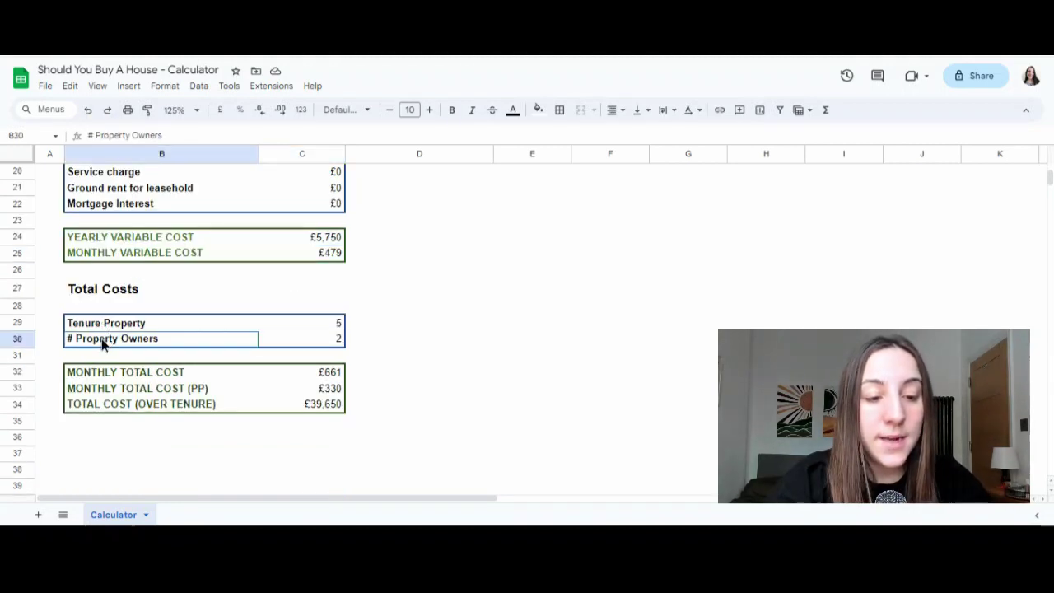
click(297, 346)
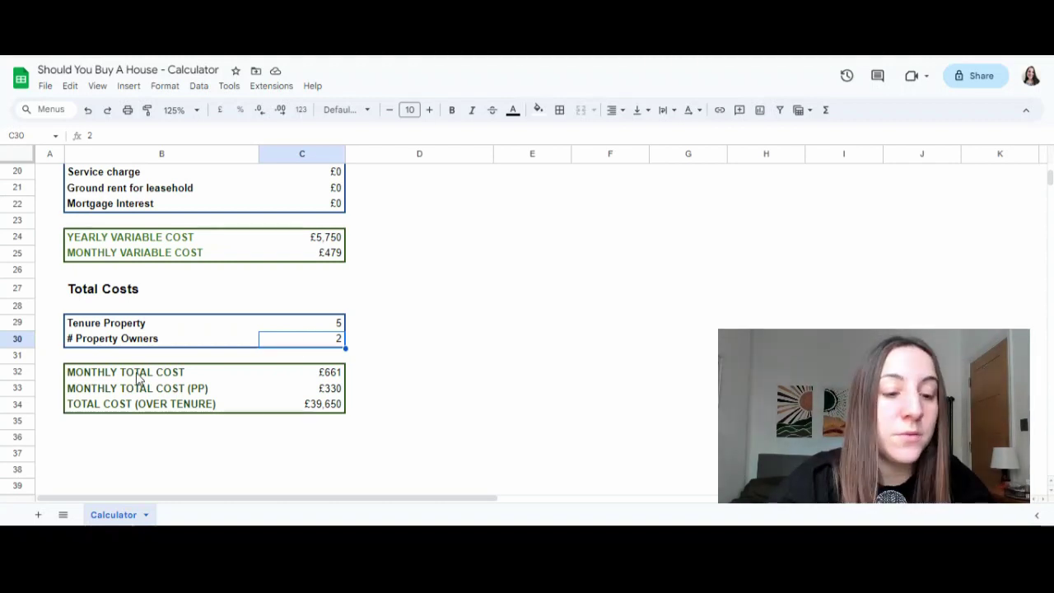
scroll(424, 410, down, 1)
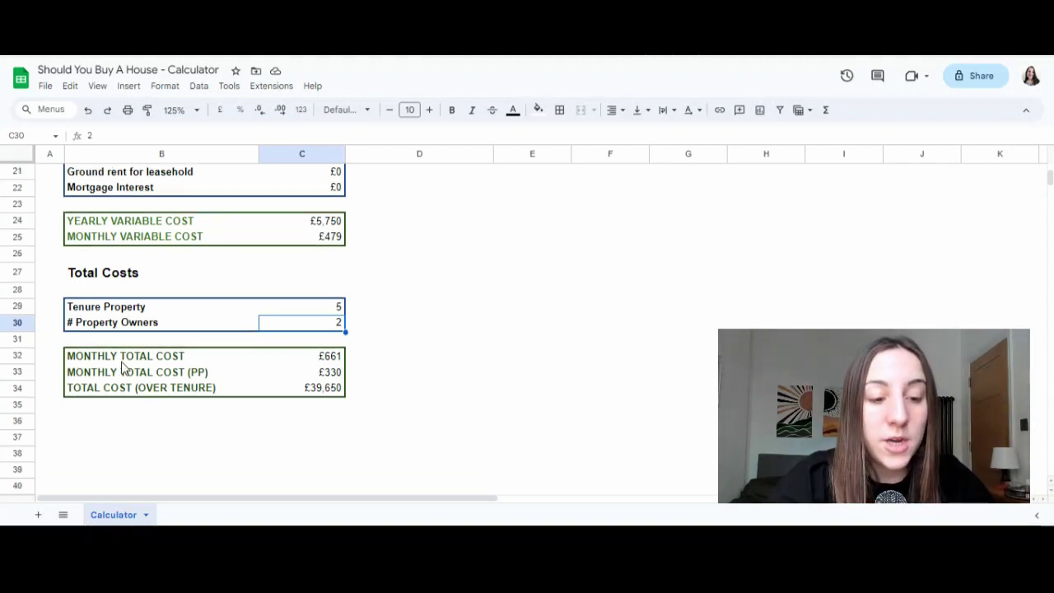
click(303, 359)
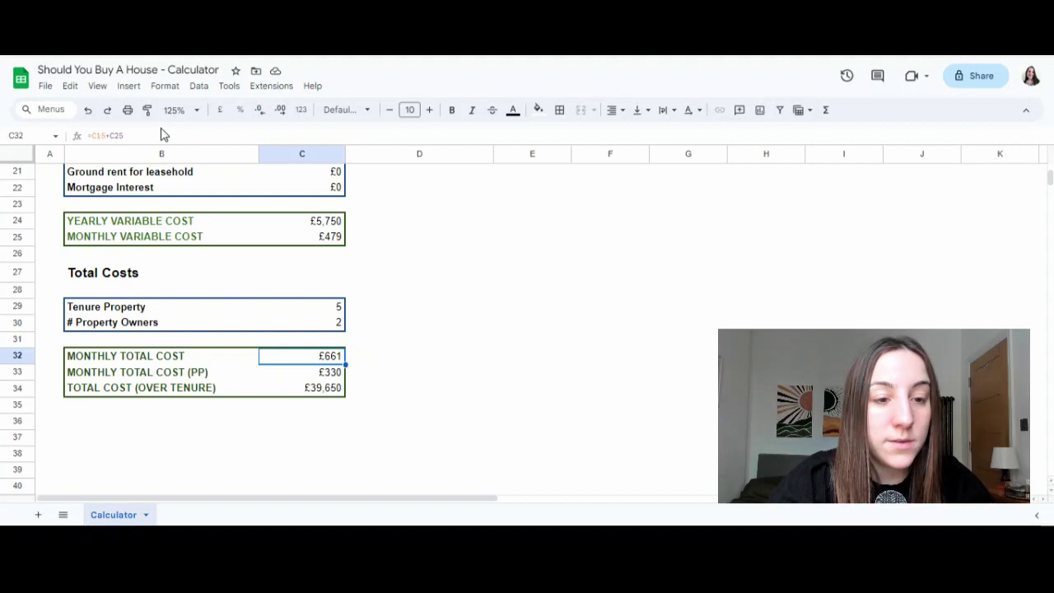
scroll(454, 304, up, 5)
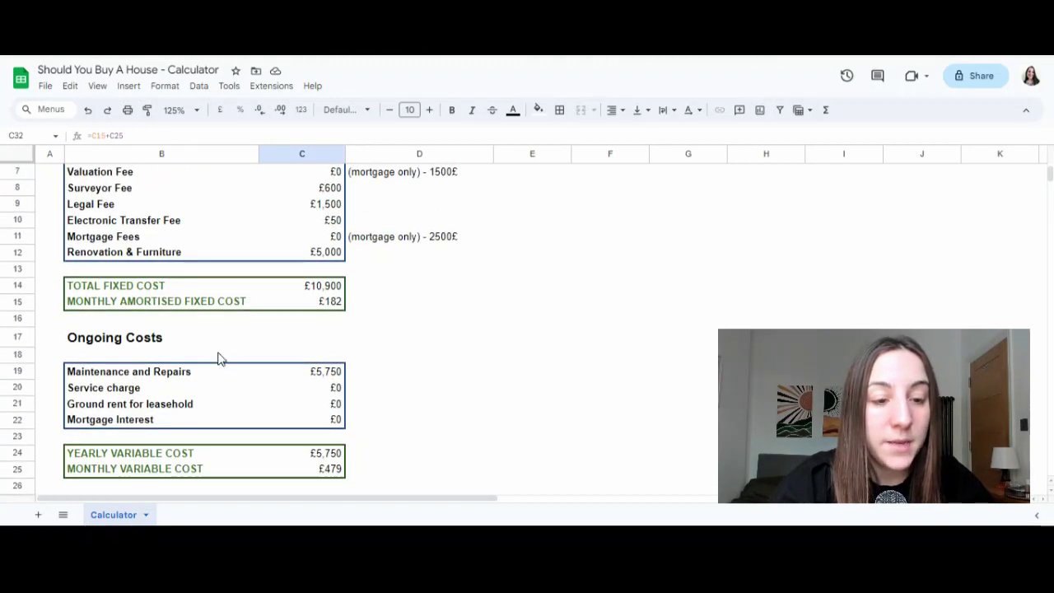
drag(341, 302, 193, 302)
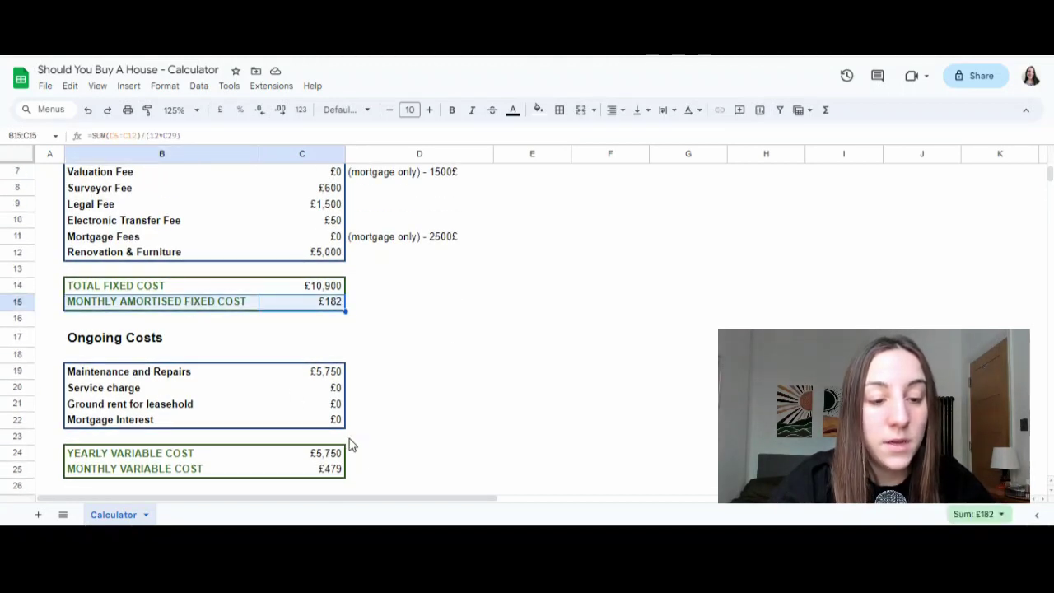
drag(321, 475, 170, 478)
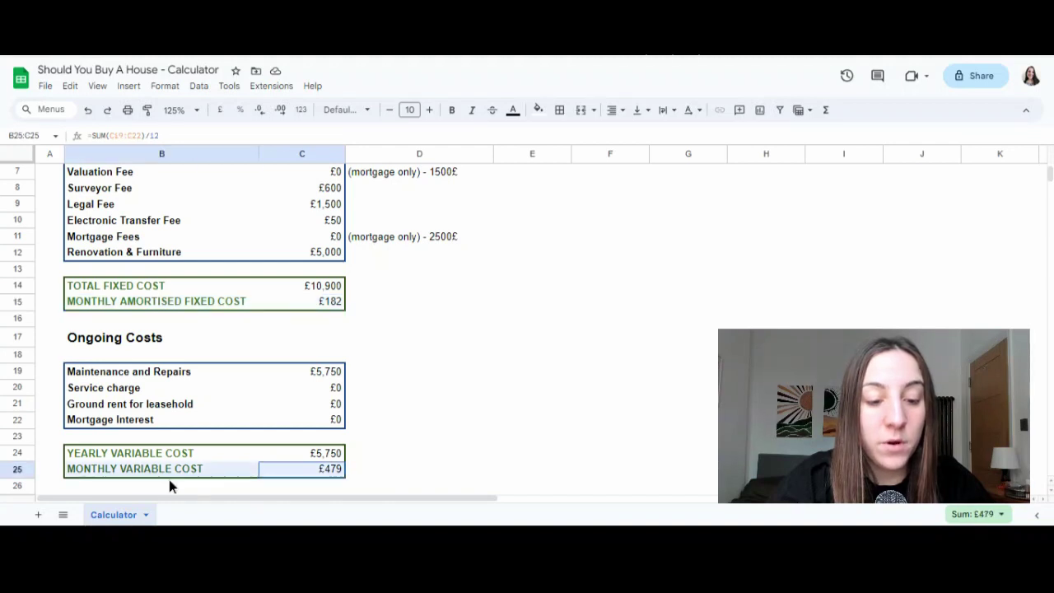
scroll(393, 401, down, 5)
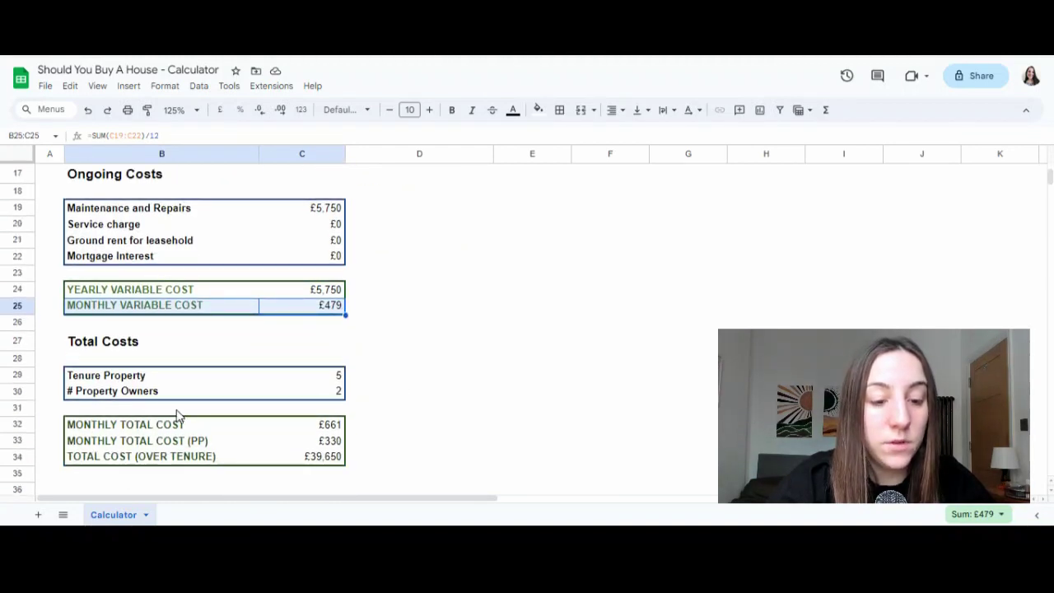
drag(159, 428, 316, 430)
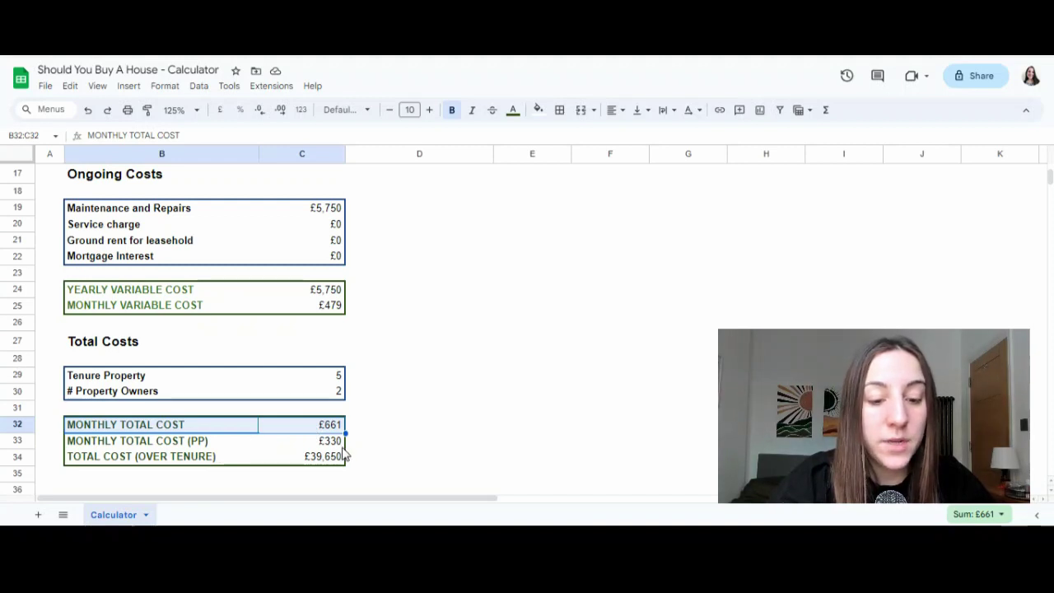
click(325, 444)
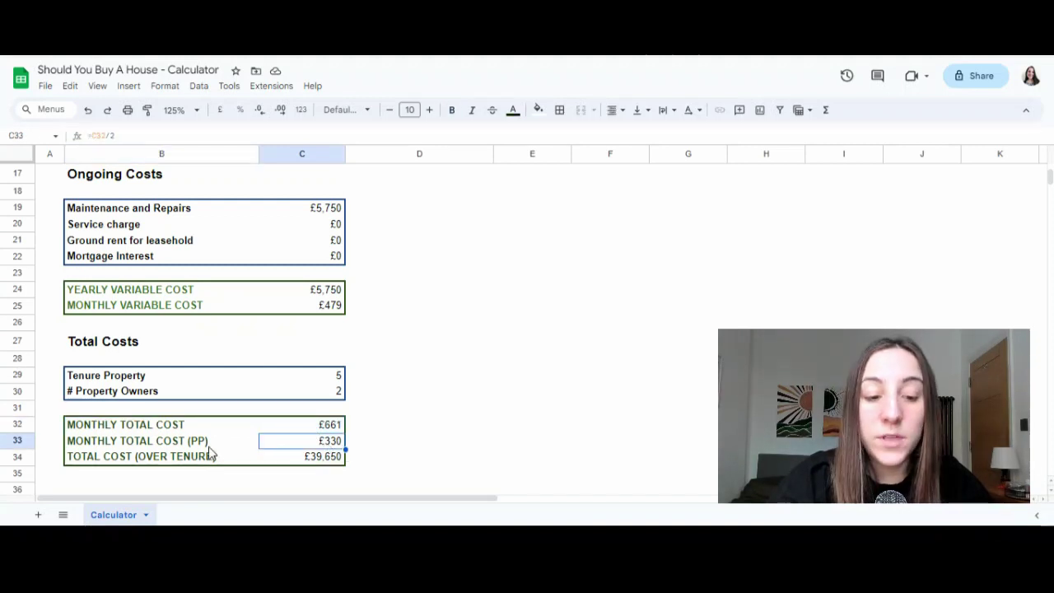
drag(198, 460, 329, 456)
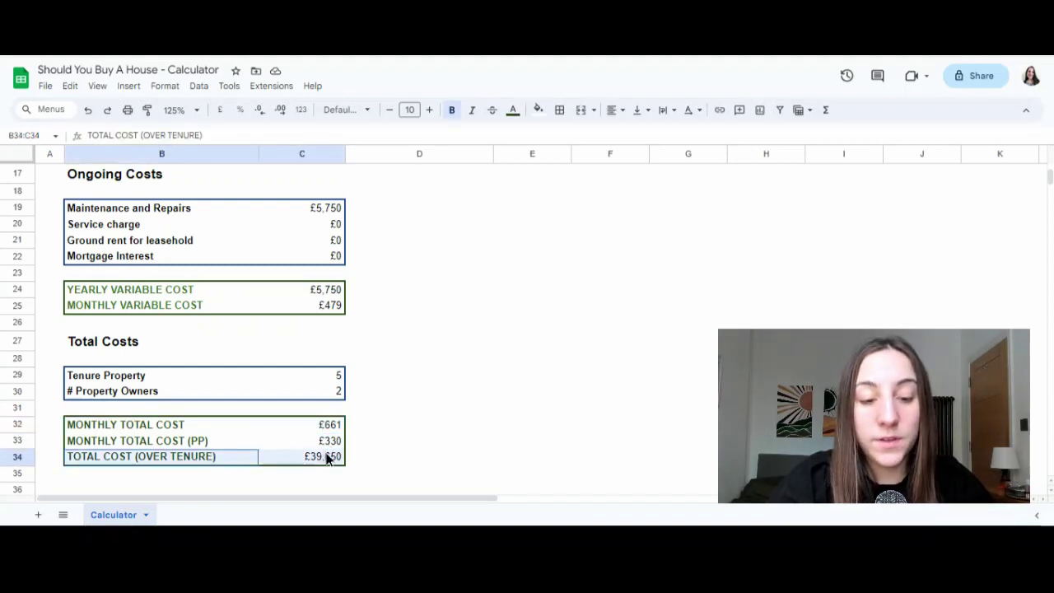
click(471, 397)
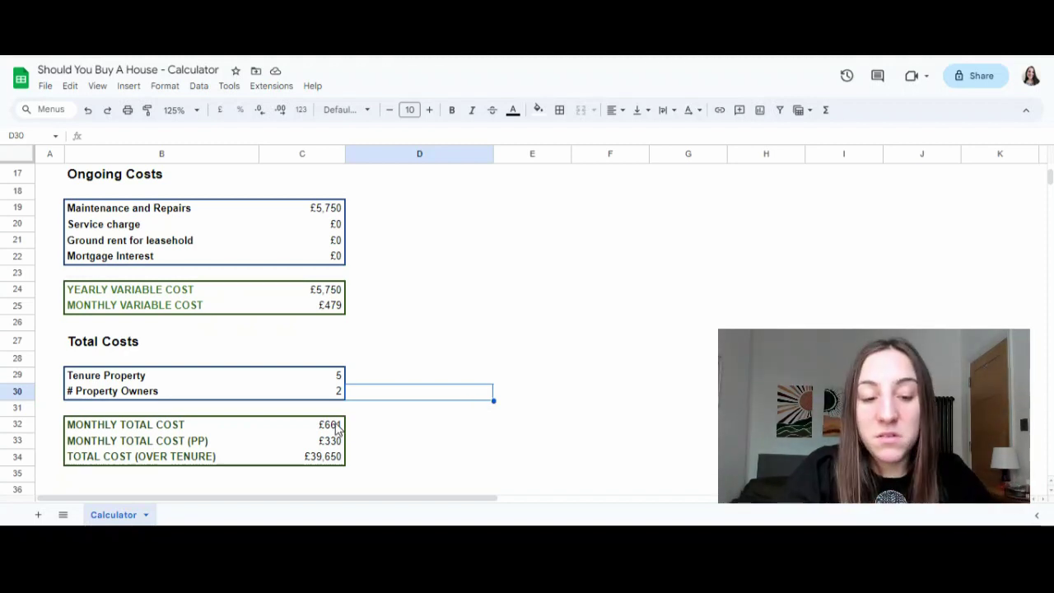
drag(336, 428, 193, 428)
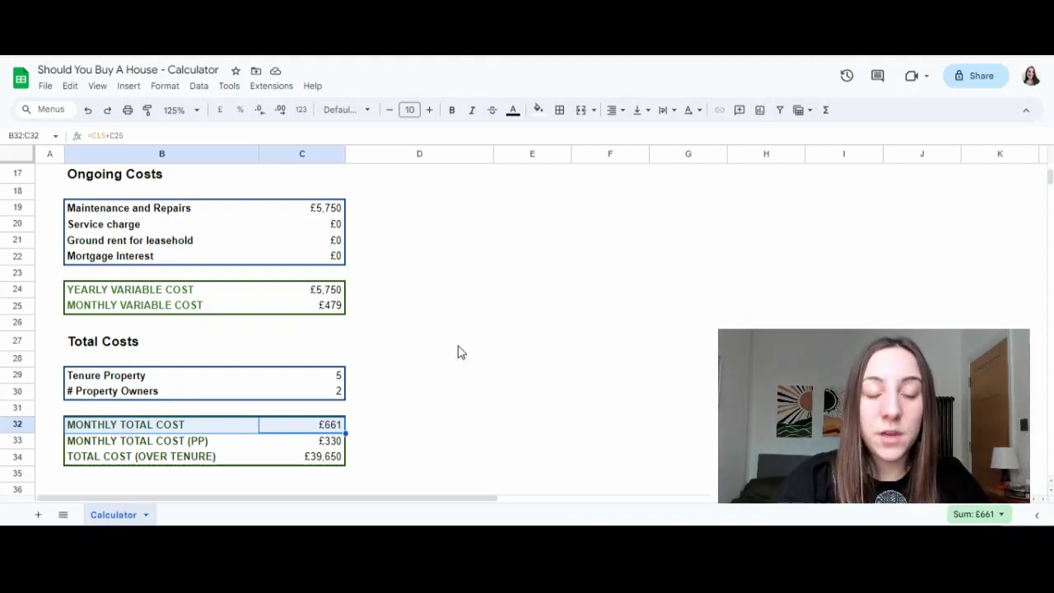
- Enter 1500 as the Valuation Fee in C7 and 2500 as the Mortgage Fees in C11
scroll(460, 352, up, 6)
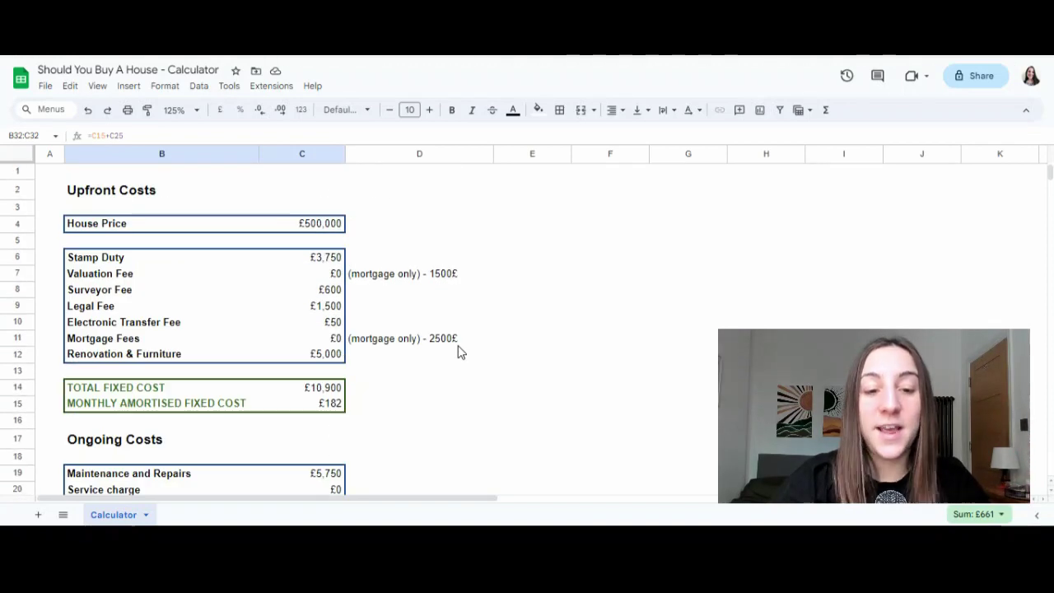
scroll(459, 351, down, 1)
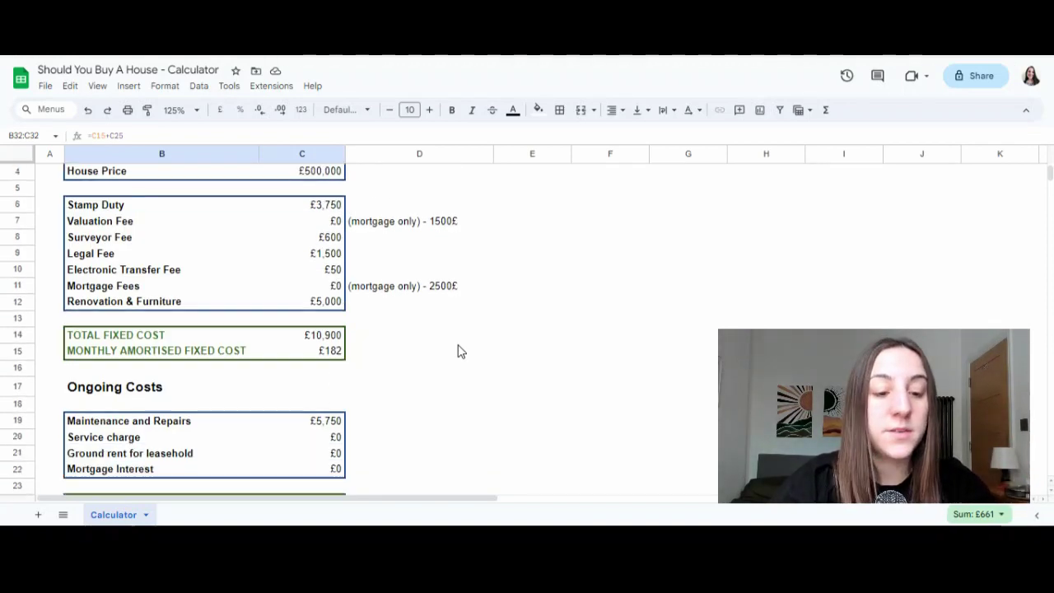
scroll(460, 351, up, 1)
click(338, 262)
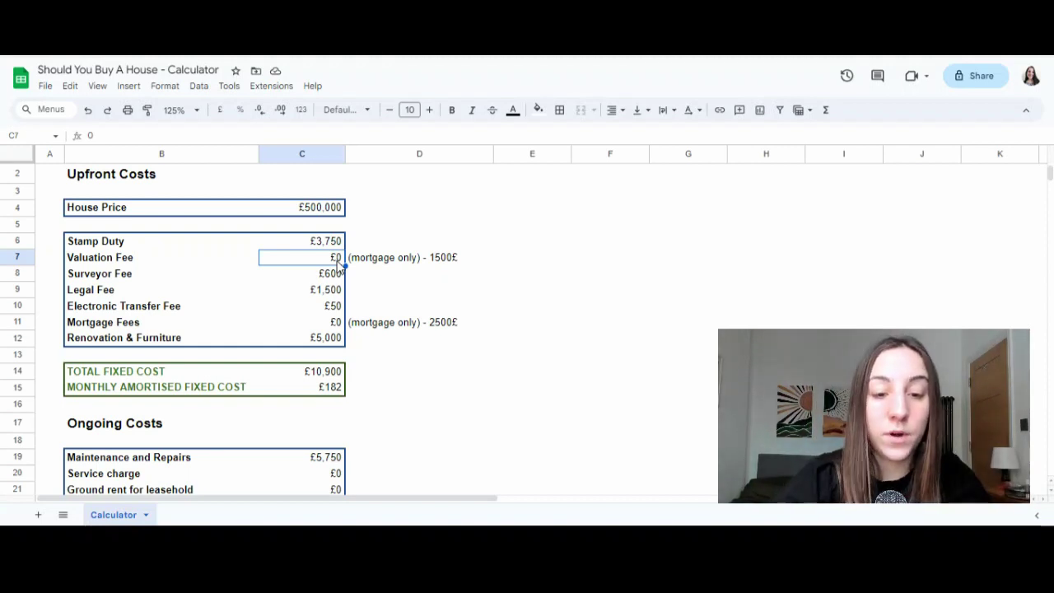
text(15000)
key(Return)
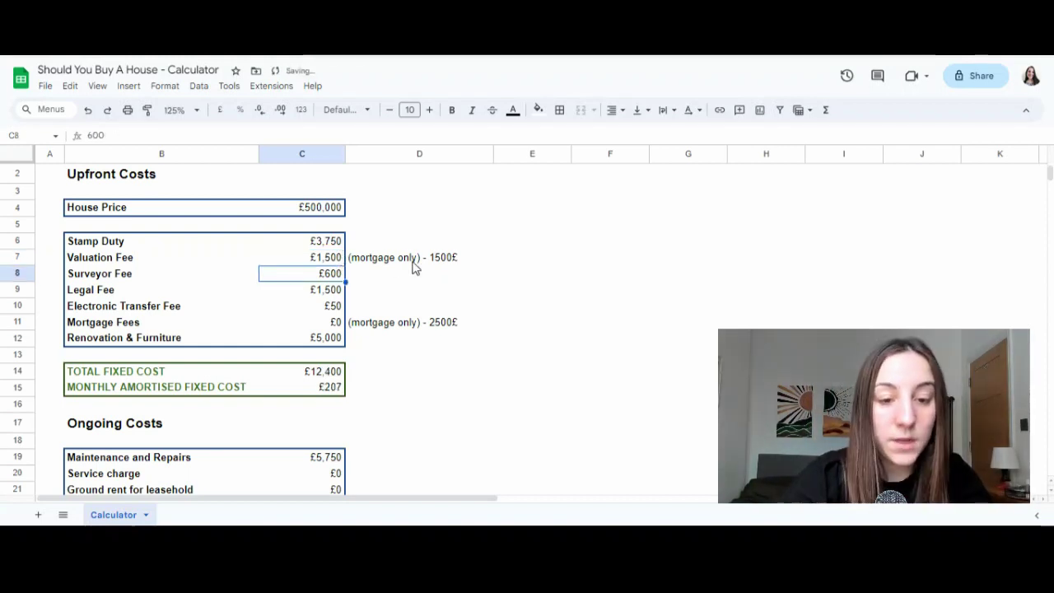
click(332, 328)
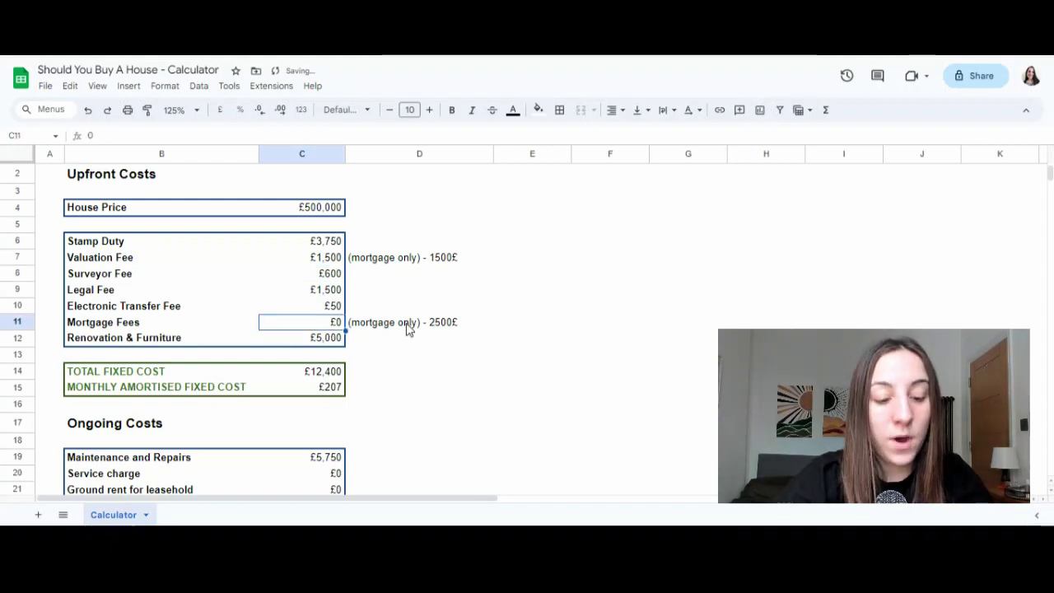
text(2500)
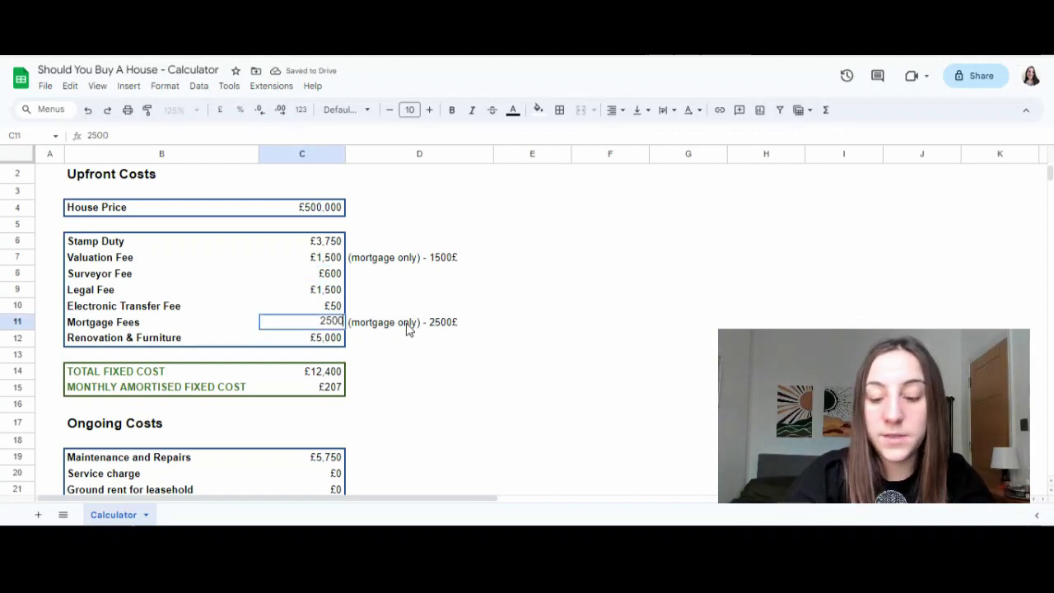
key(ctrl+Return)
scroll(412, 346, down, 3)
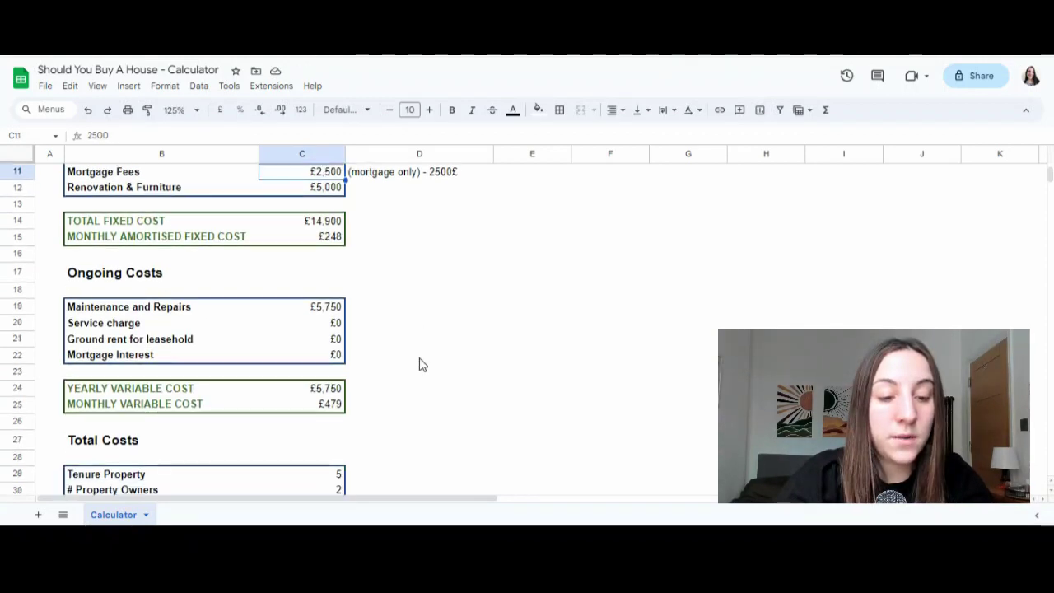
- Replace the 0 in Mortgage Interest (C22) with the formula =800*12, giving £9,600
click(321, 325)
click(329, 354)
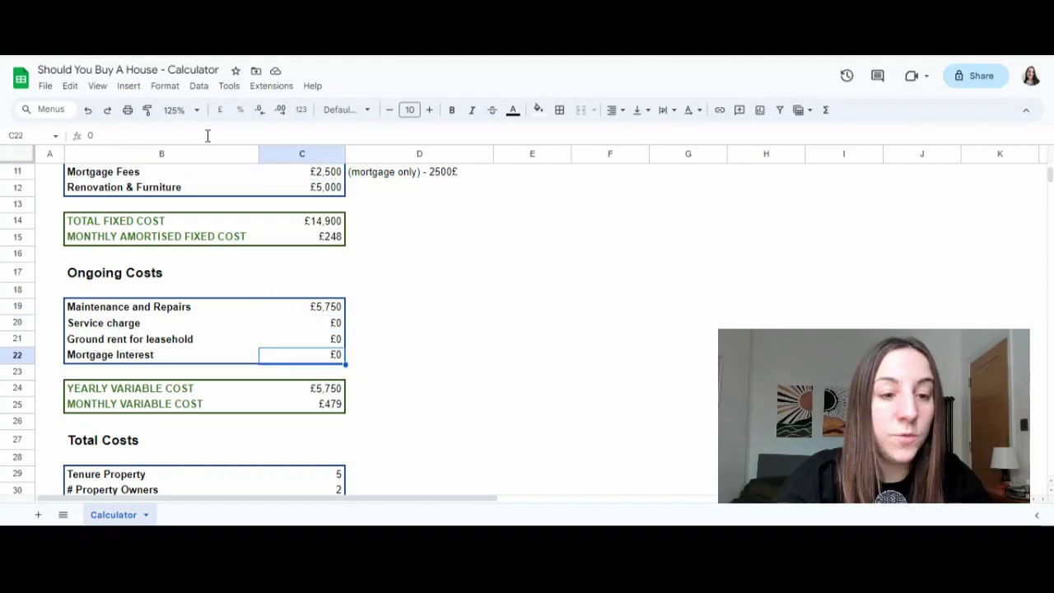
drag(207, 136, 50, 134)
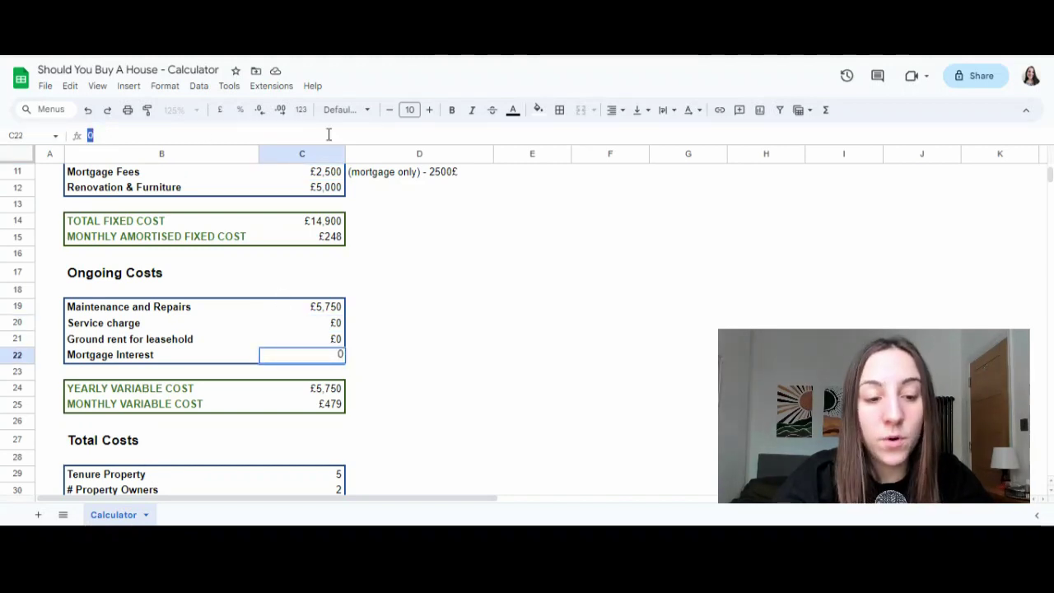
key(BackSpace)
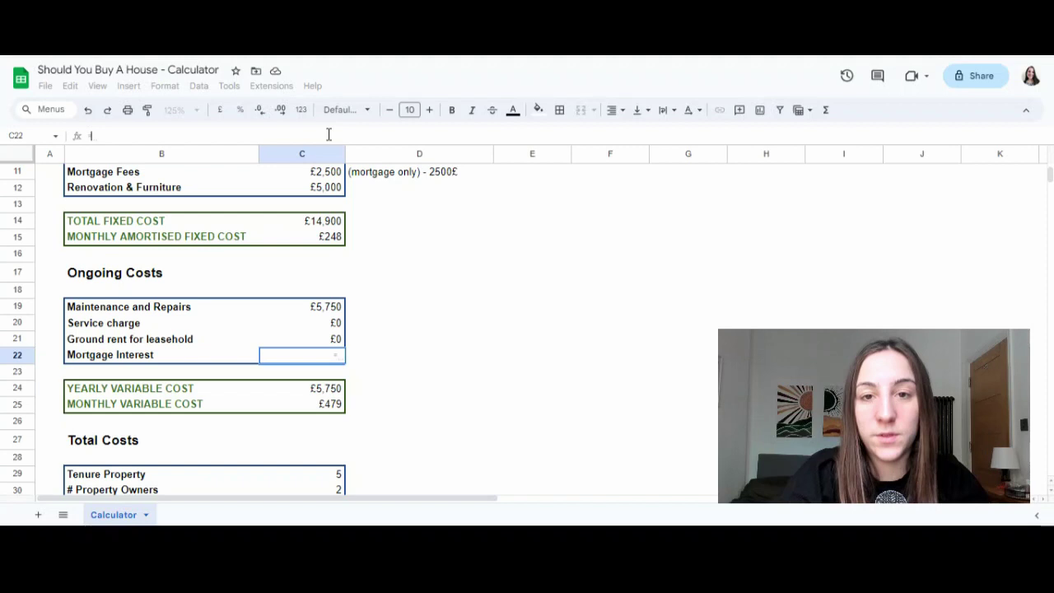
text(800)
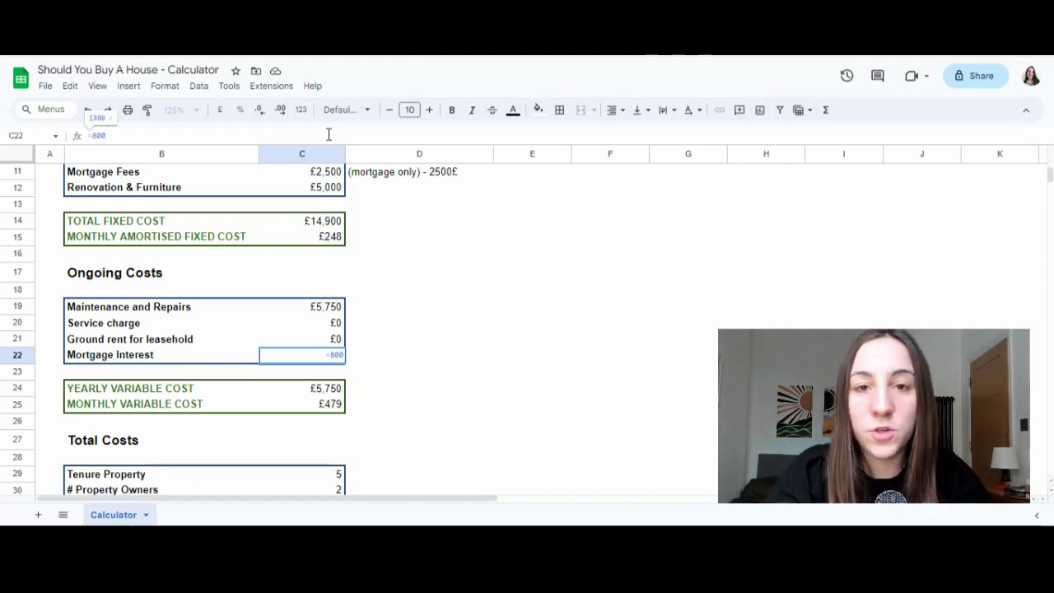
text(*12)
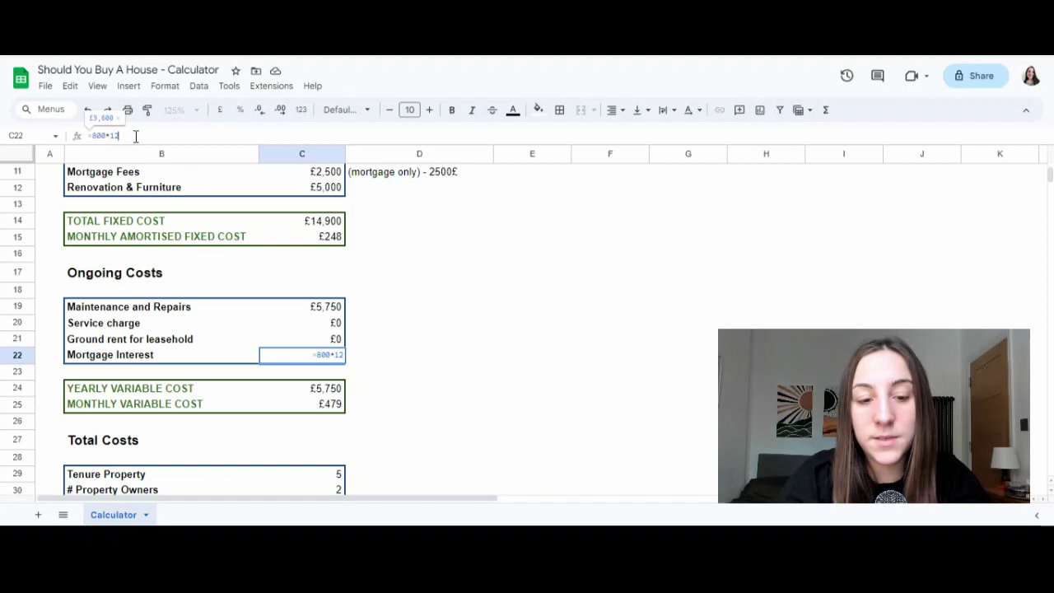
key(Return)
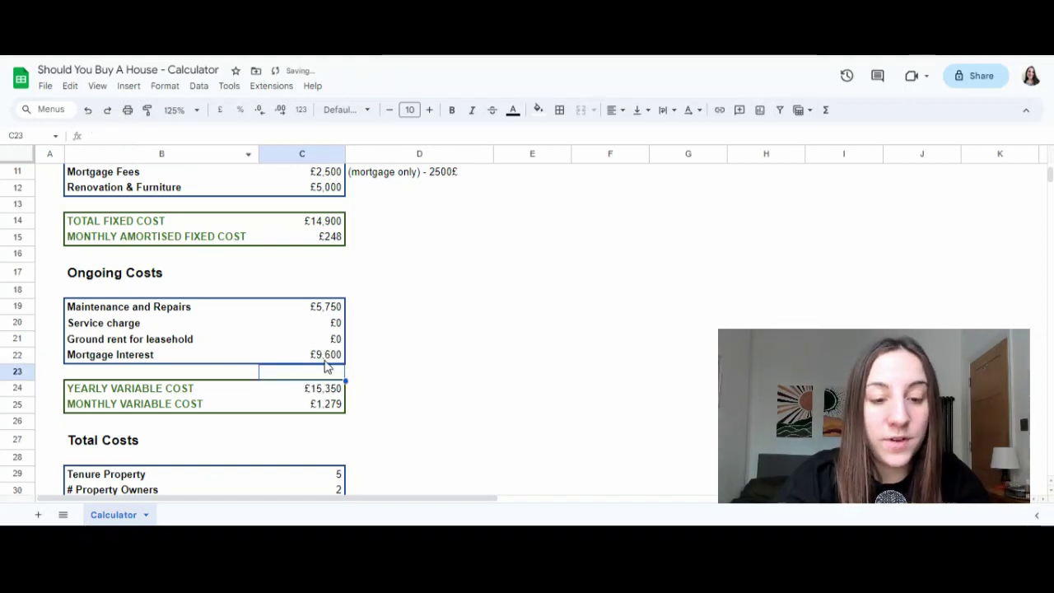
scroll(360, 357, down, 1)
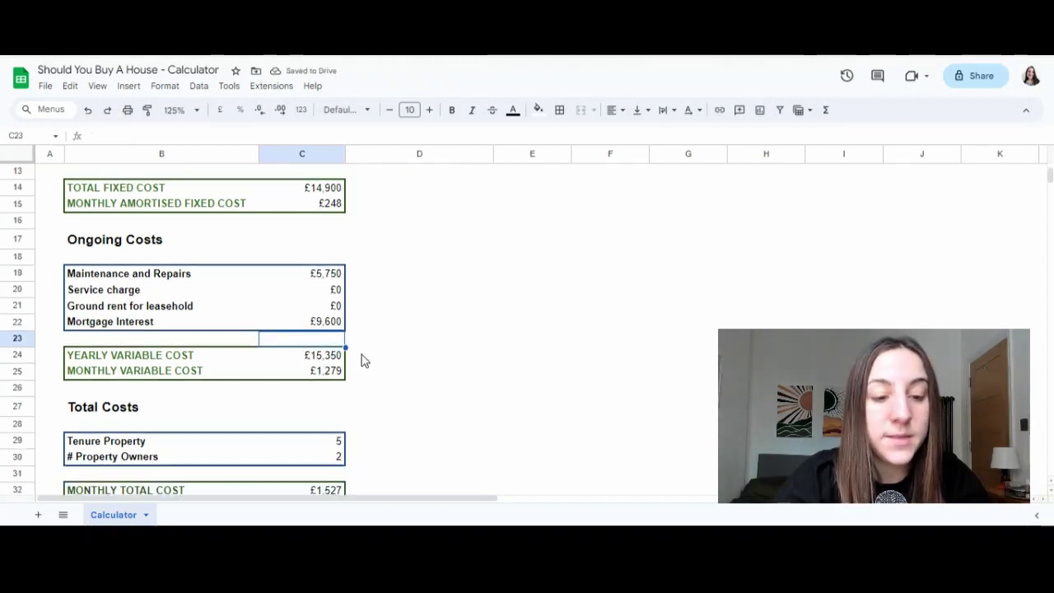
click(309, 359)
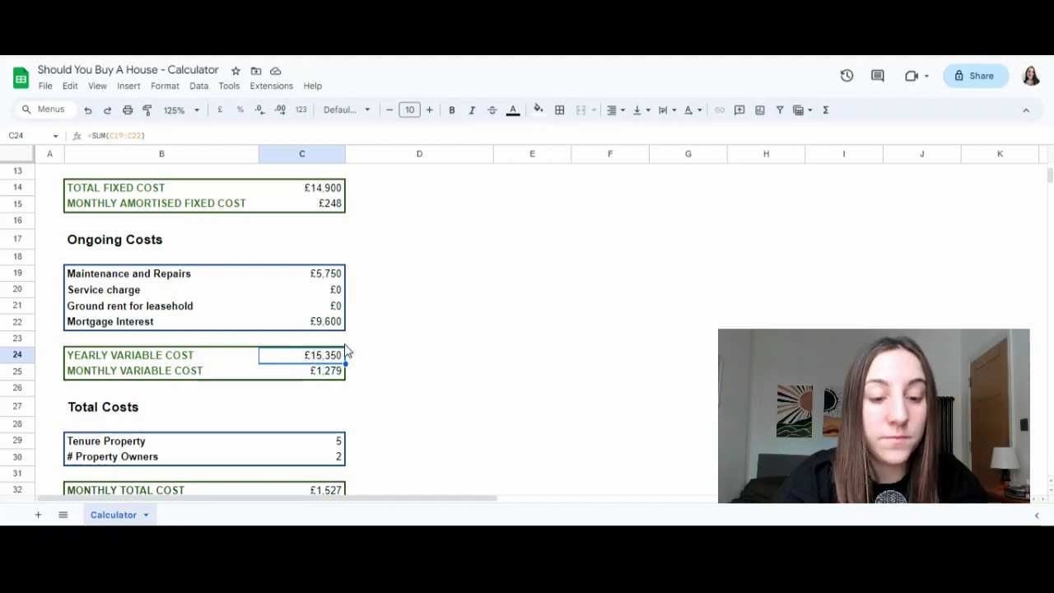
click(338, 373)
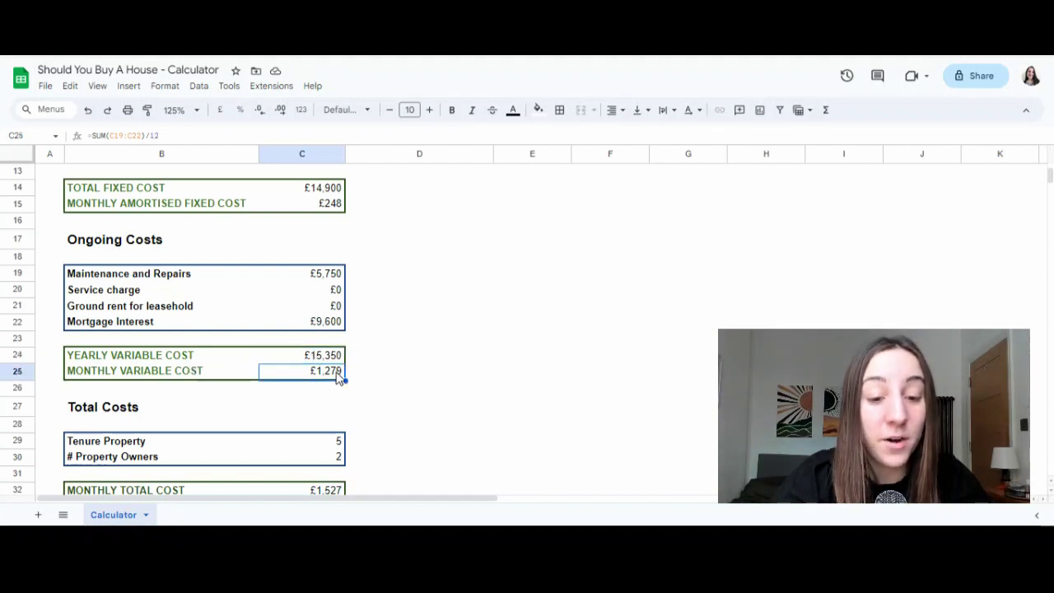
scroll(392, 372, down, 1)
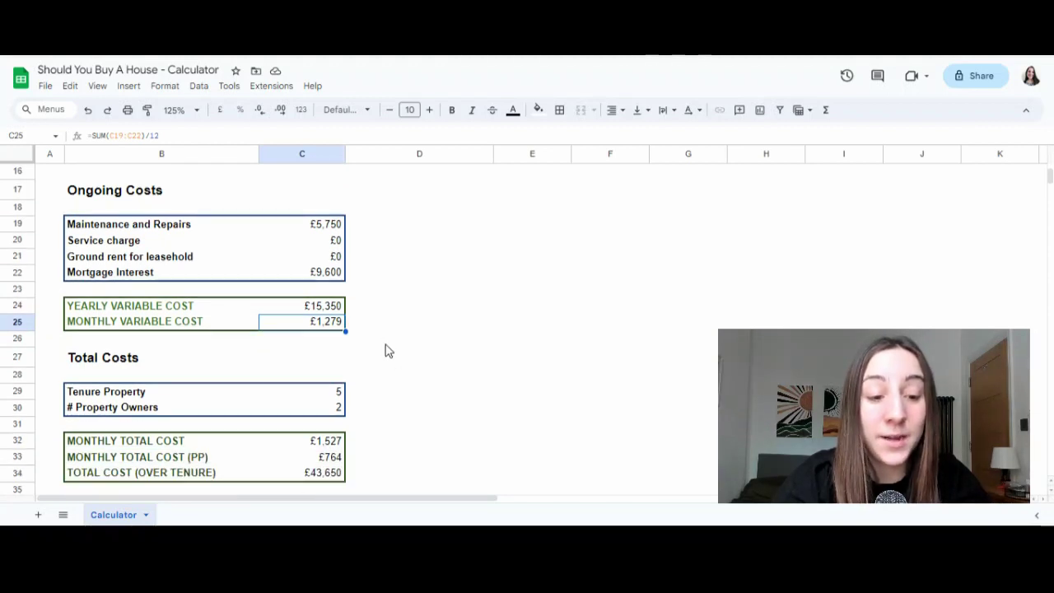
scroll(388, 350, down, 2)
click(323, 341)
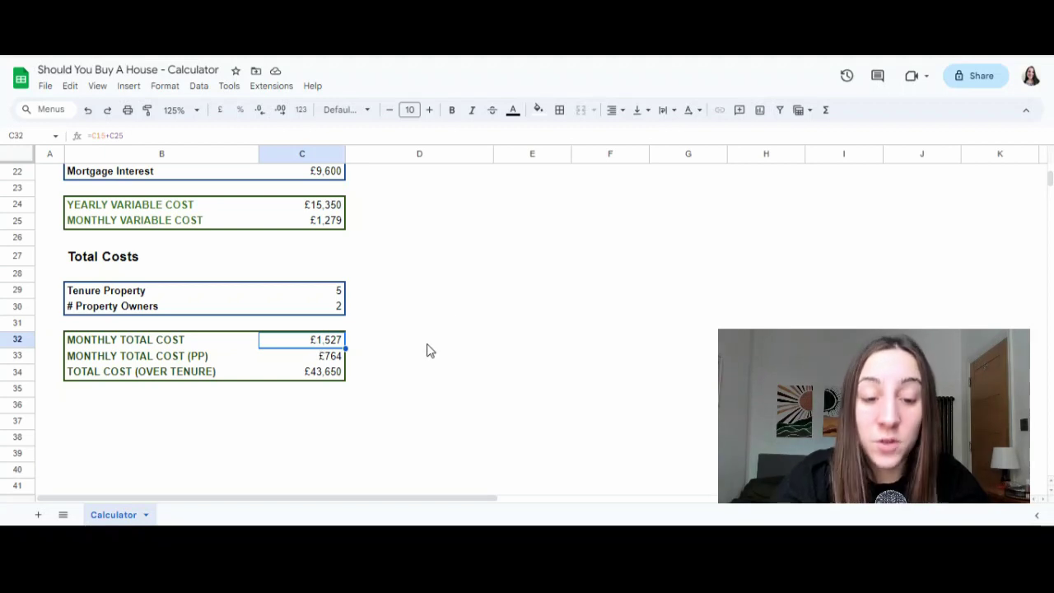
click(332, 359)
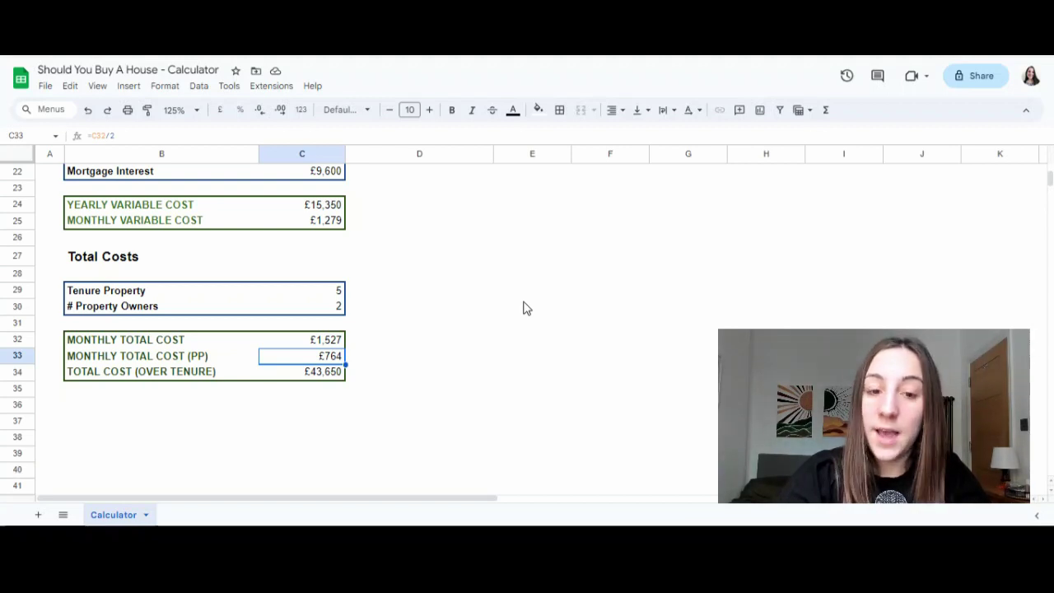
scroll(527, 308, up, 1)
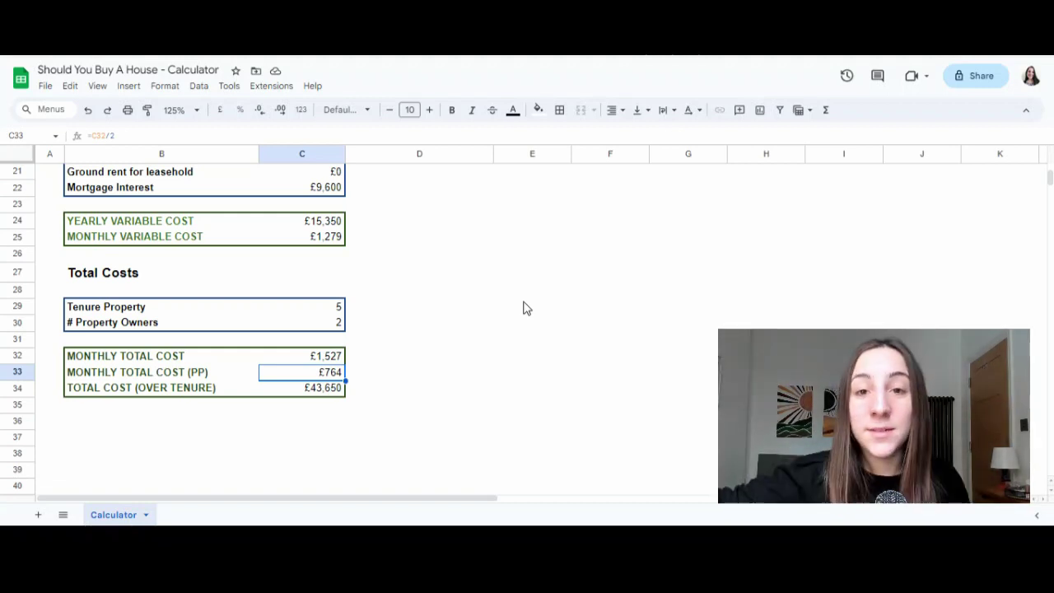
scroll(526, 307, up, 2)
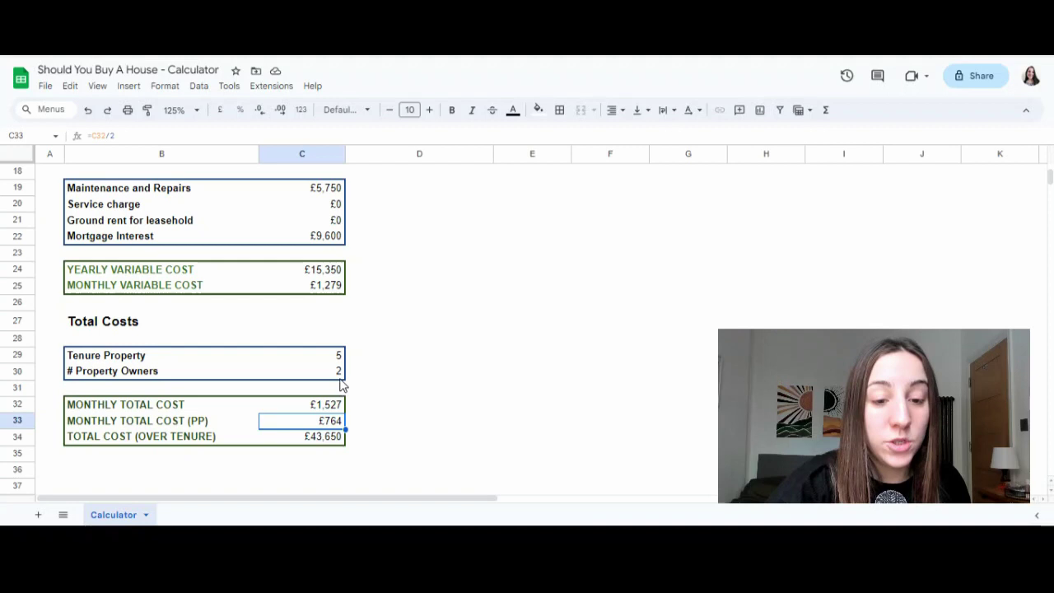
scroll(341, 383, up, 3)
scroll(324, 332, up, 1)
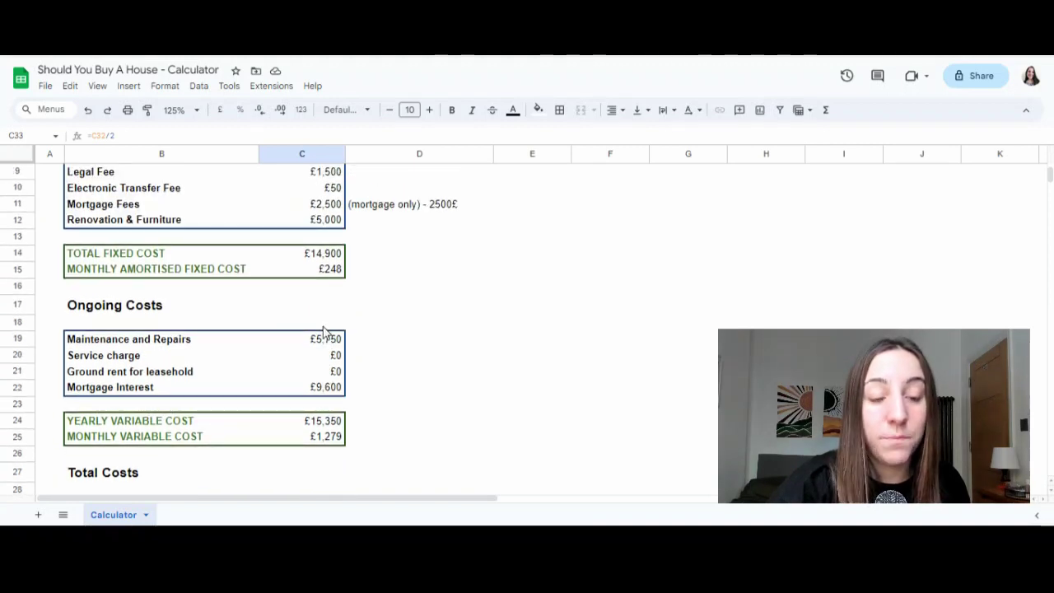
scroll(323, 332, up, 3)
scroll(325, 332, down, 2)
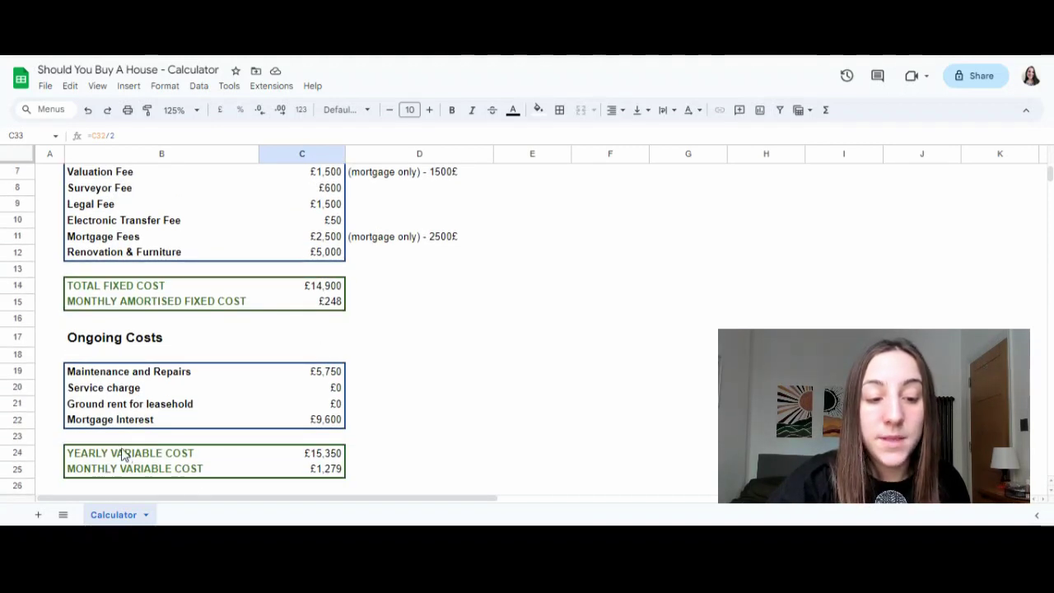
click(306, 420)
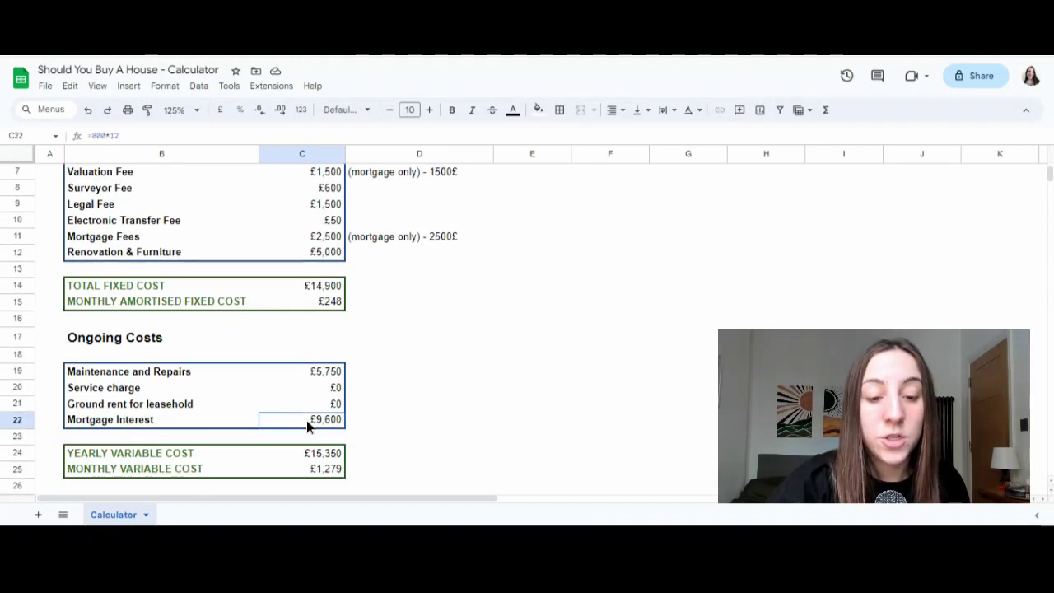
click(140, 136)
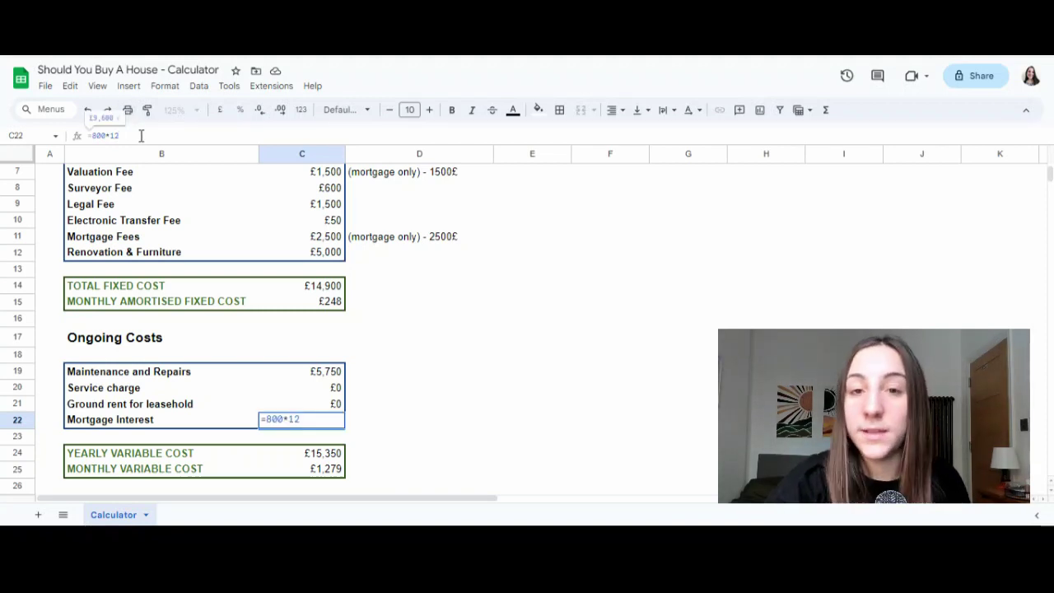
key(Return)
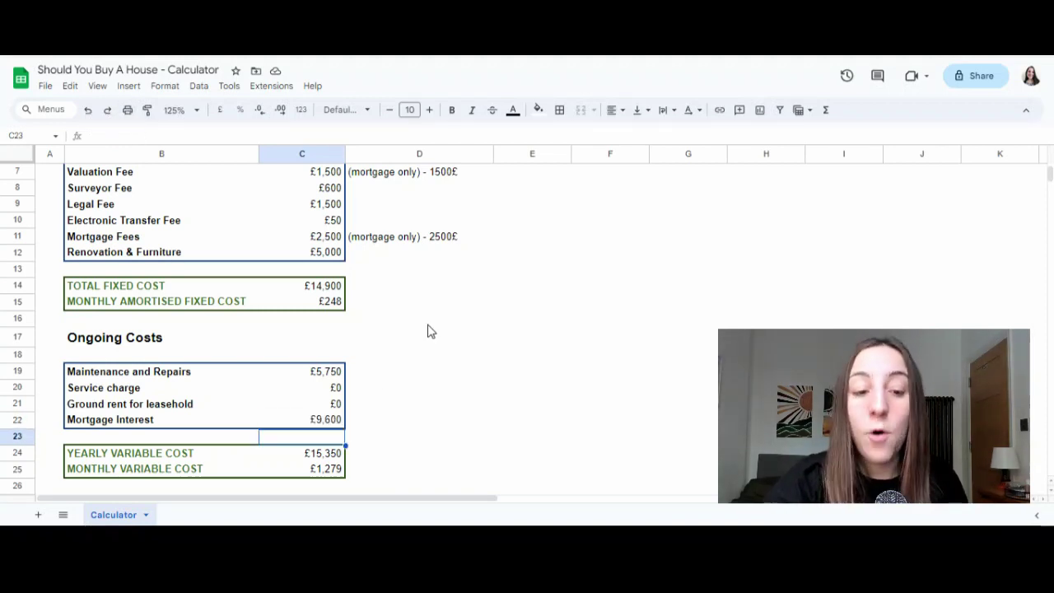
scroll(385, 388, down, 2)
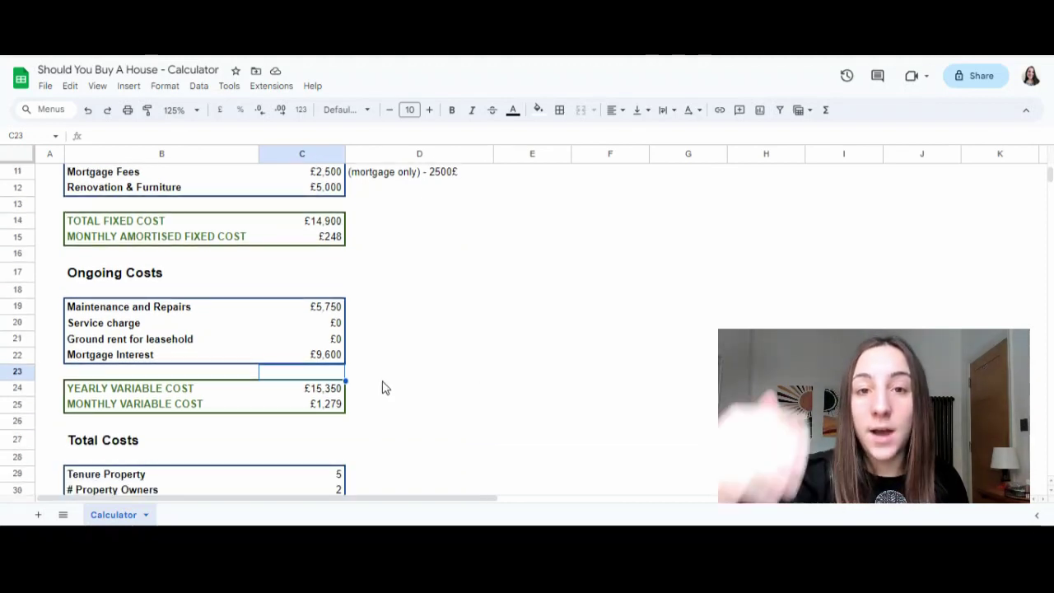
scroll(386, 388, down, 1)
scroll(386, 388, down, 3)
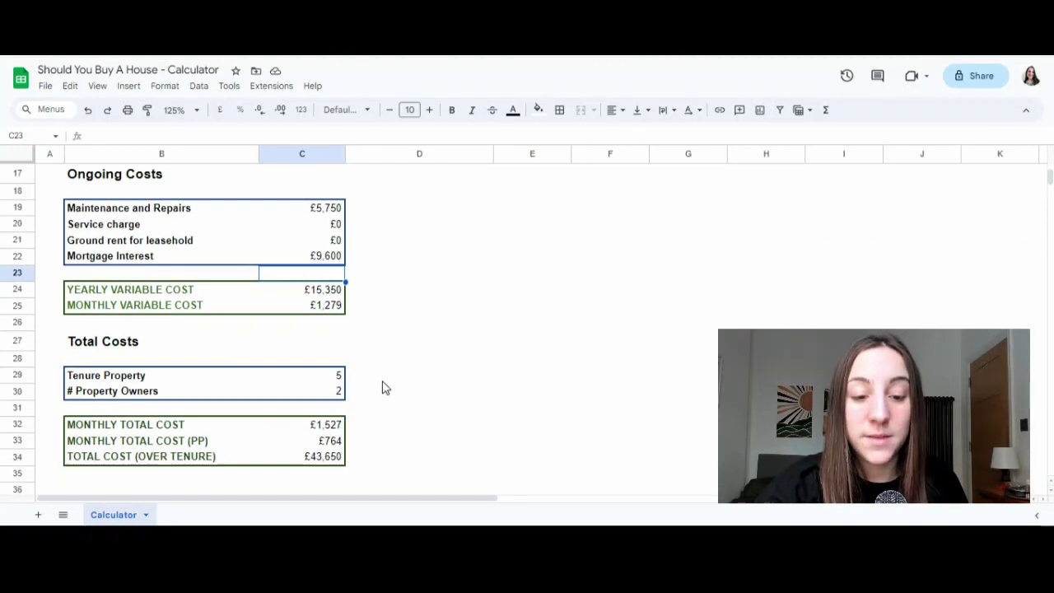
click(332, 390)
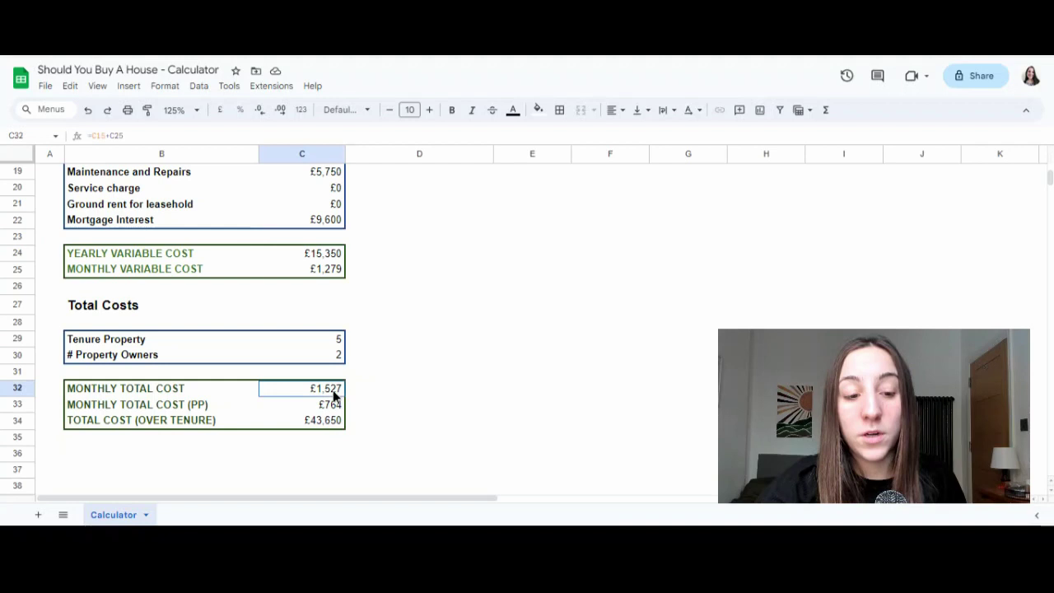
click(204, 134)
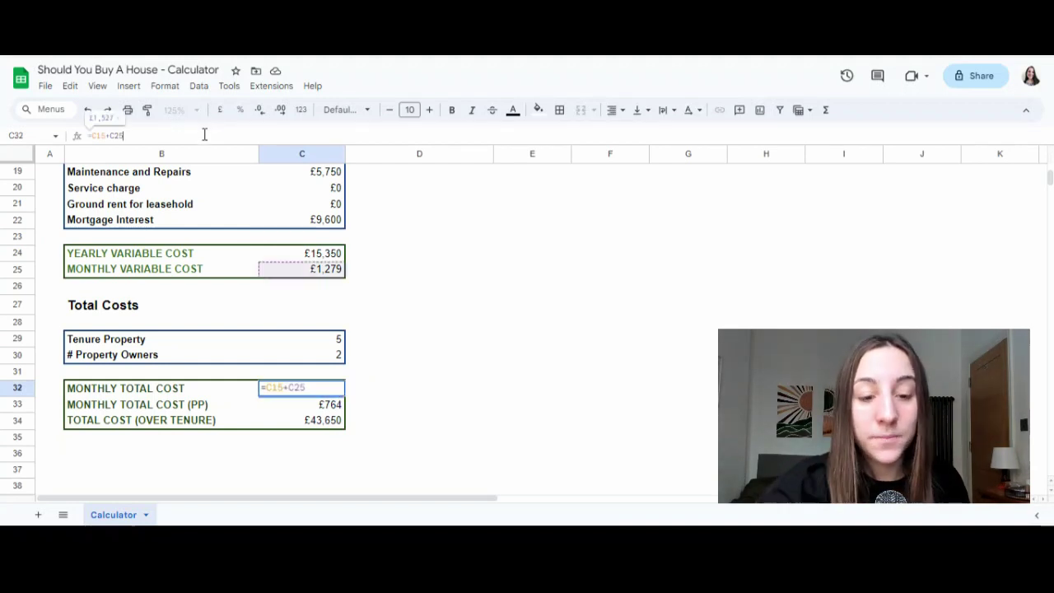
key(Return)
key(Up)
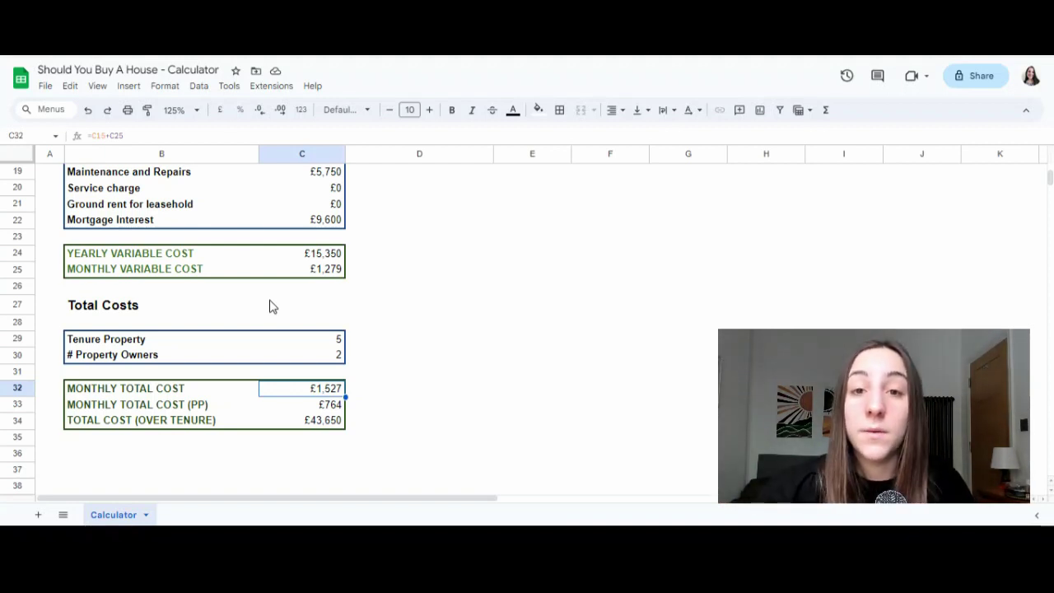
- Enter 1200 as the service charge and 50 as the ground rent
scroll(273, 306, up, 3)
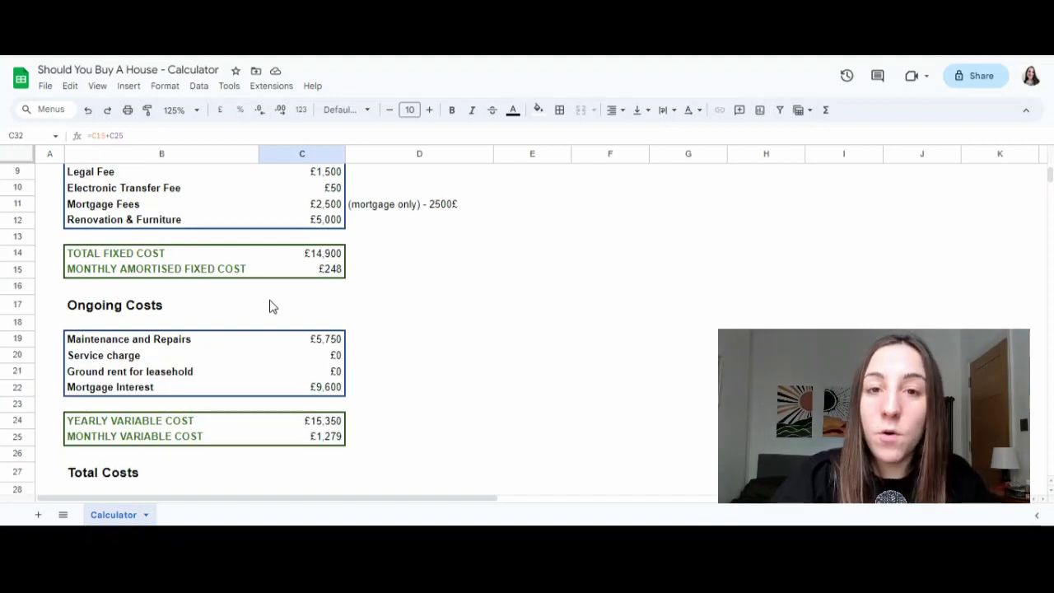
scroll(272, 306, up, 1)
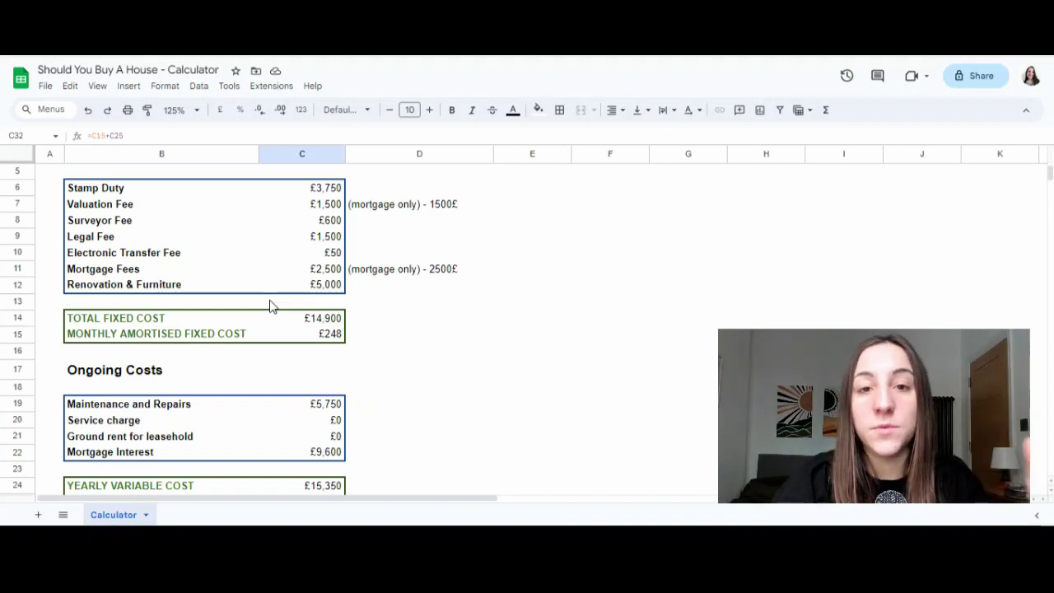
scroll(273, 306, down, 3)
click(322, 278)
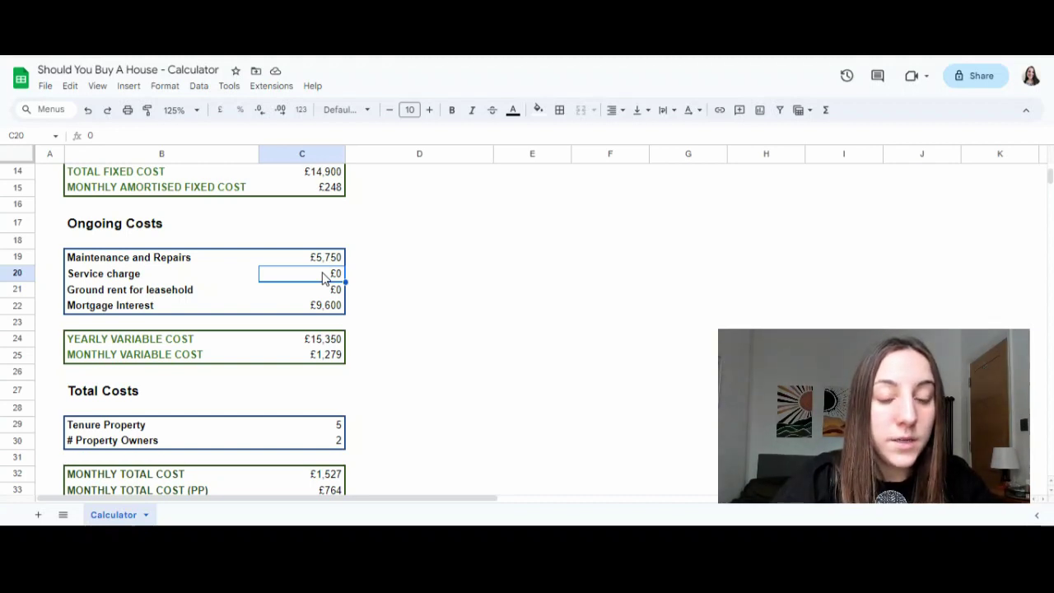
text(1200)
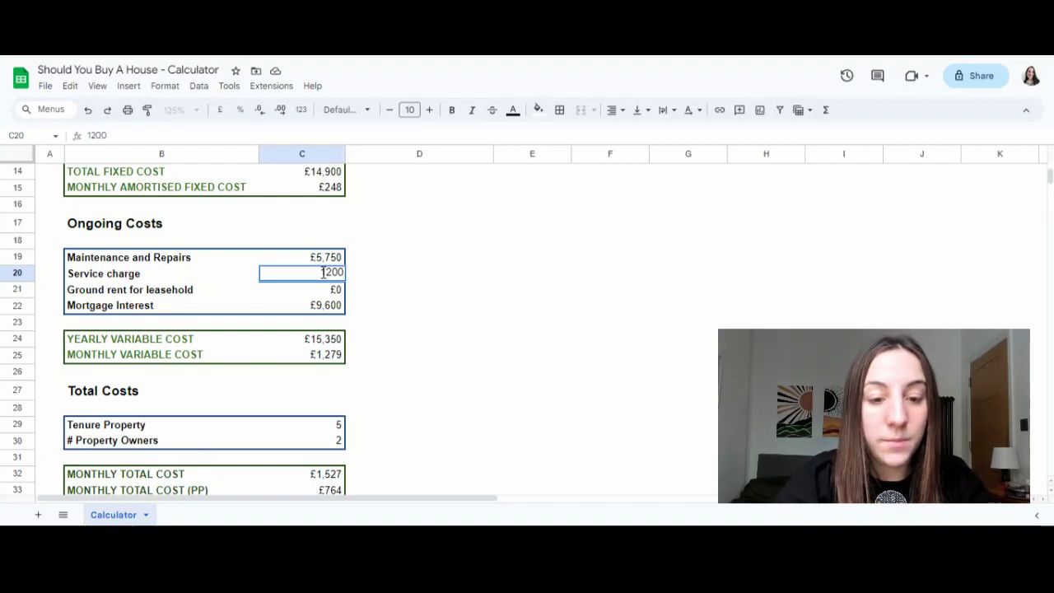
key(Return)
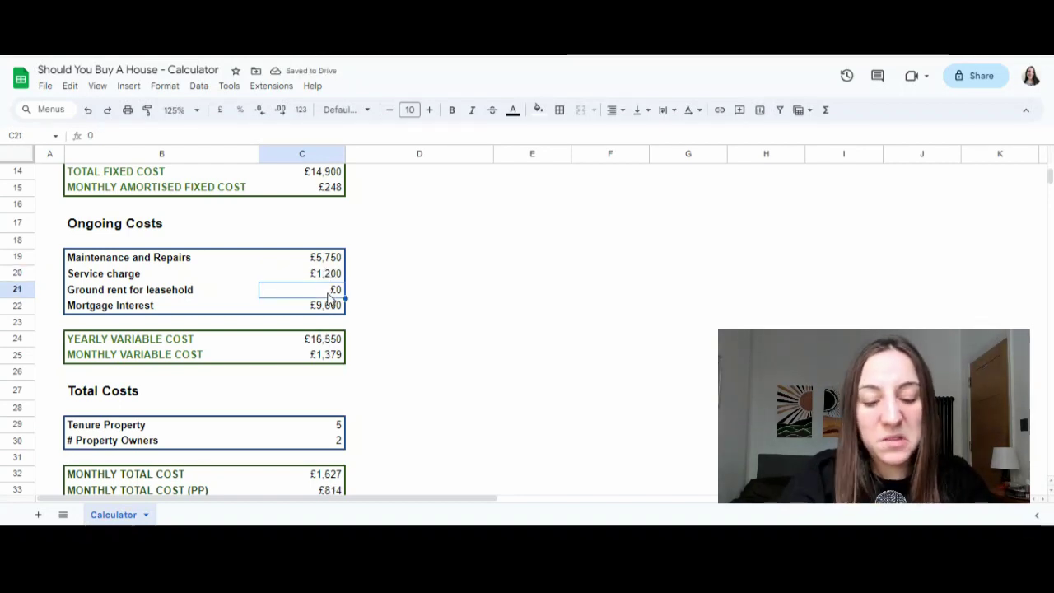
text(50)
key(Return)
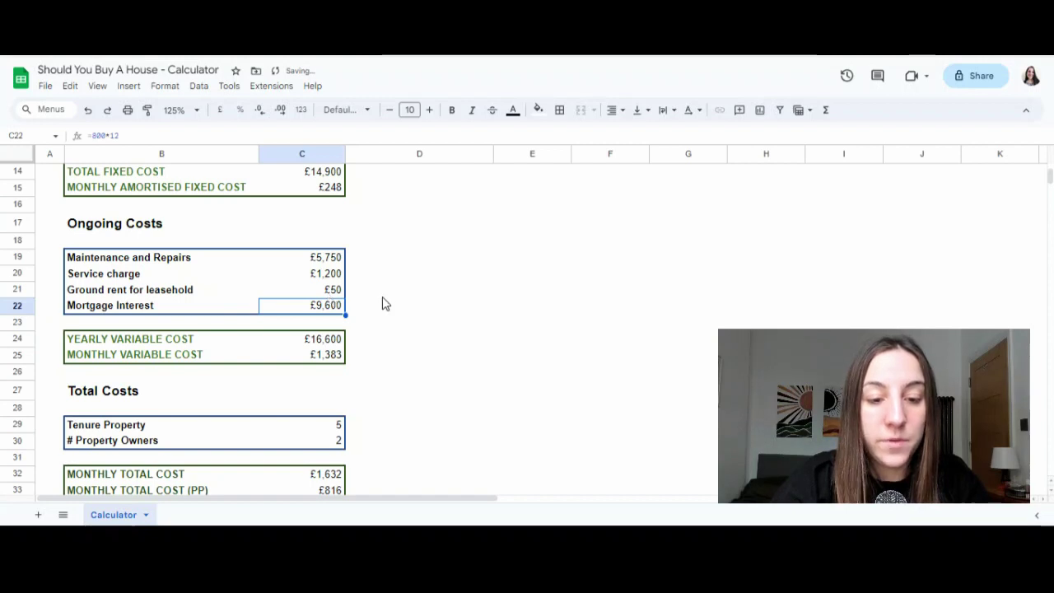
- Check the yearly variable cost SUM of rows 19–22 and the monthly variable cost formula
scroll(383, 301, down, 1)
click(317, 292)
click(192, 134)
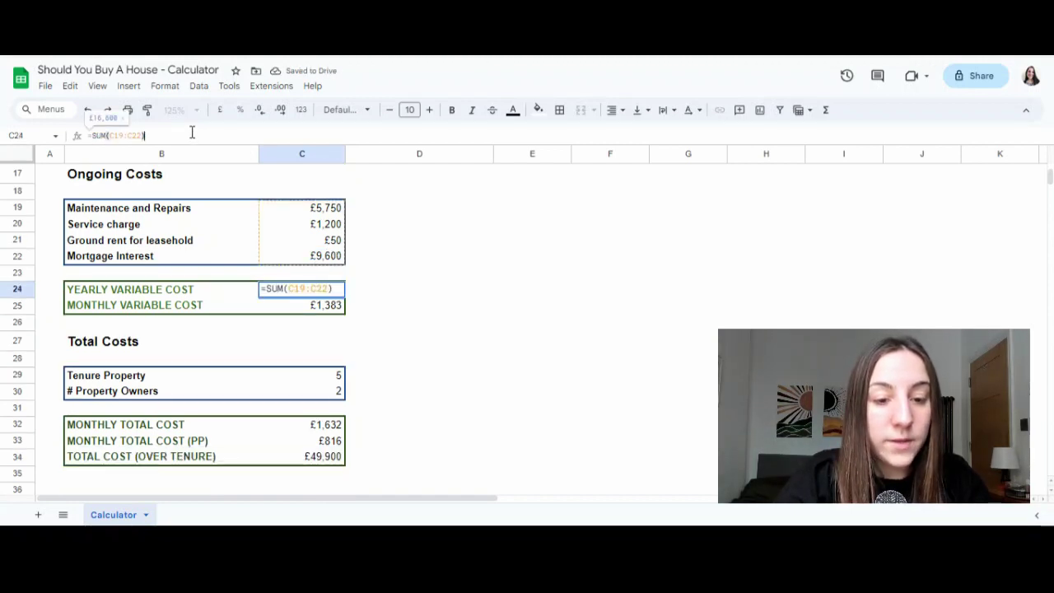
key(Return)
key(Up)
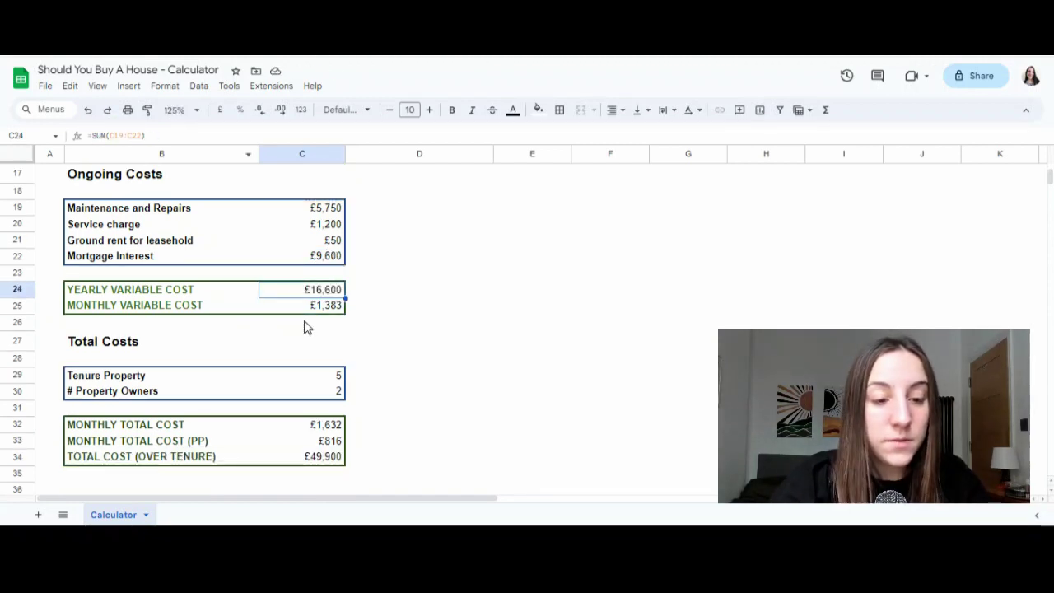
click(334, 306)
scroll(404, 326, down, 1)
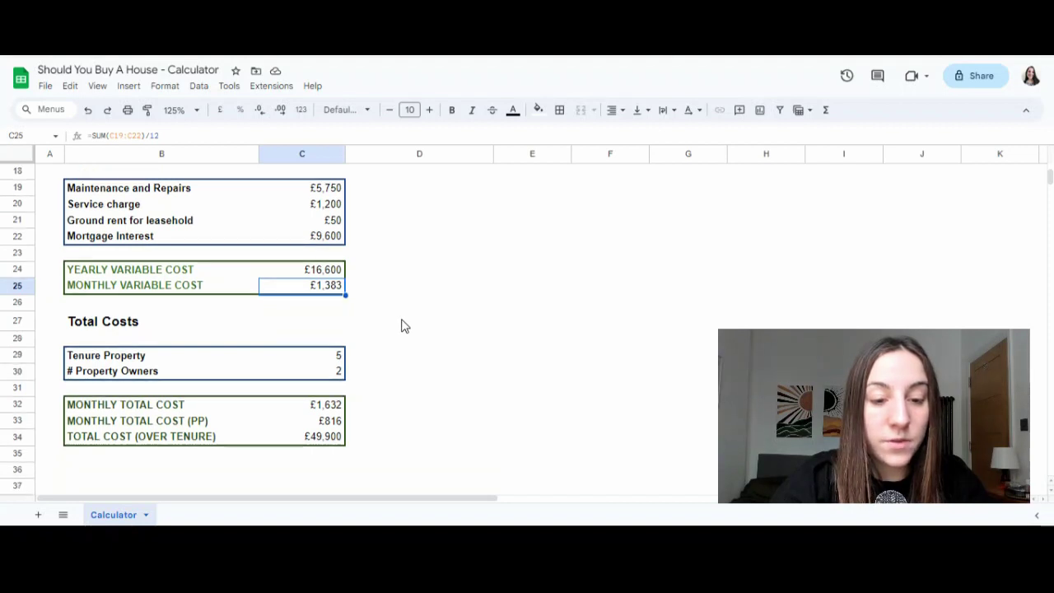
scroll(299, 271, up, 1)
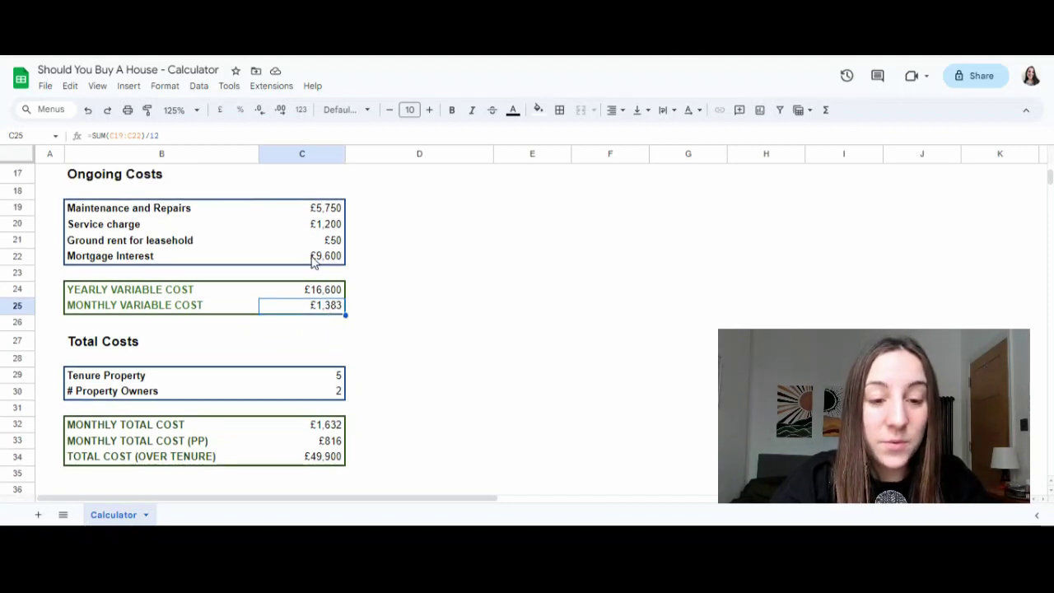
click(302, 321)
scroll(261, 371, down, 2)
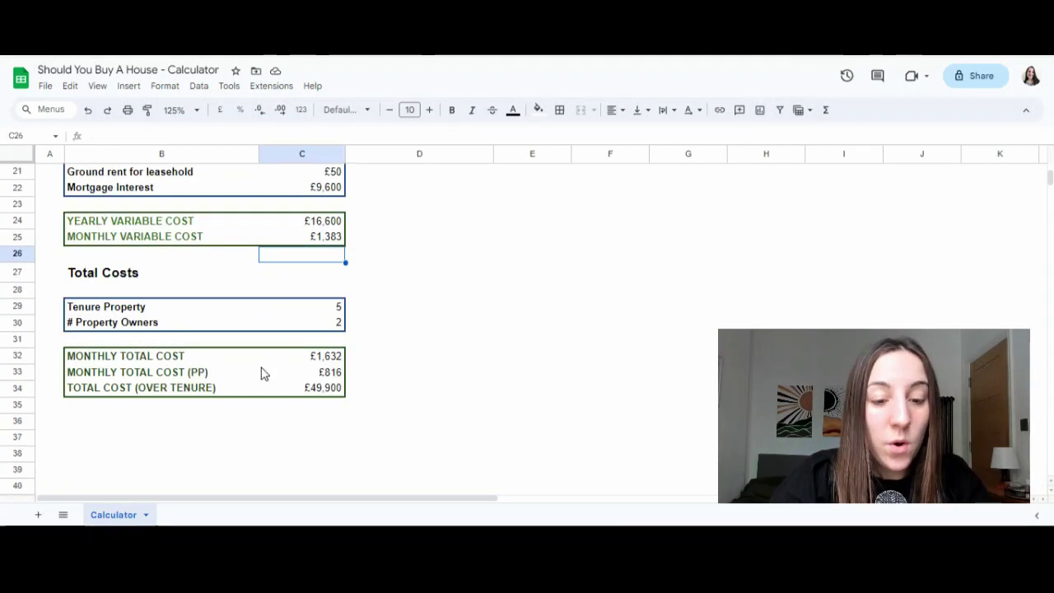
click(327, 360)
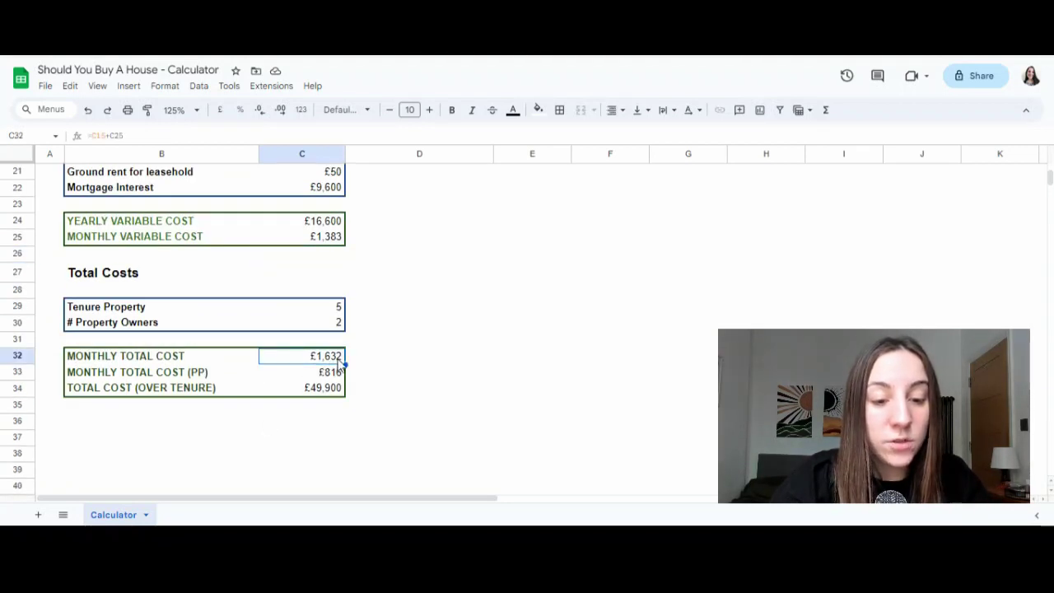
click(330, 374)
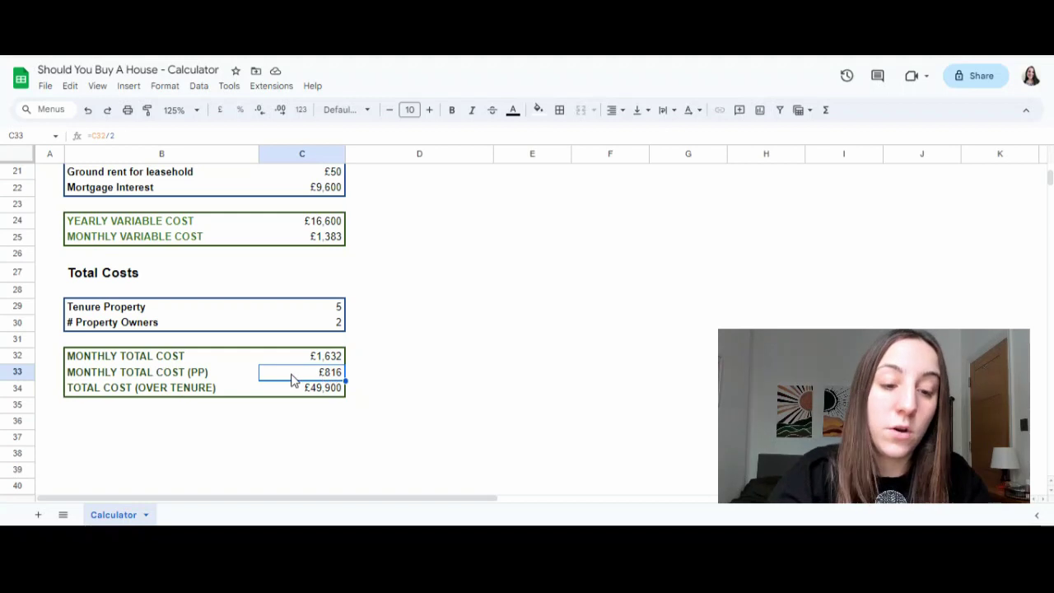
scroll(370, 374, up, 7)
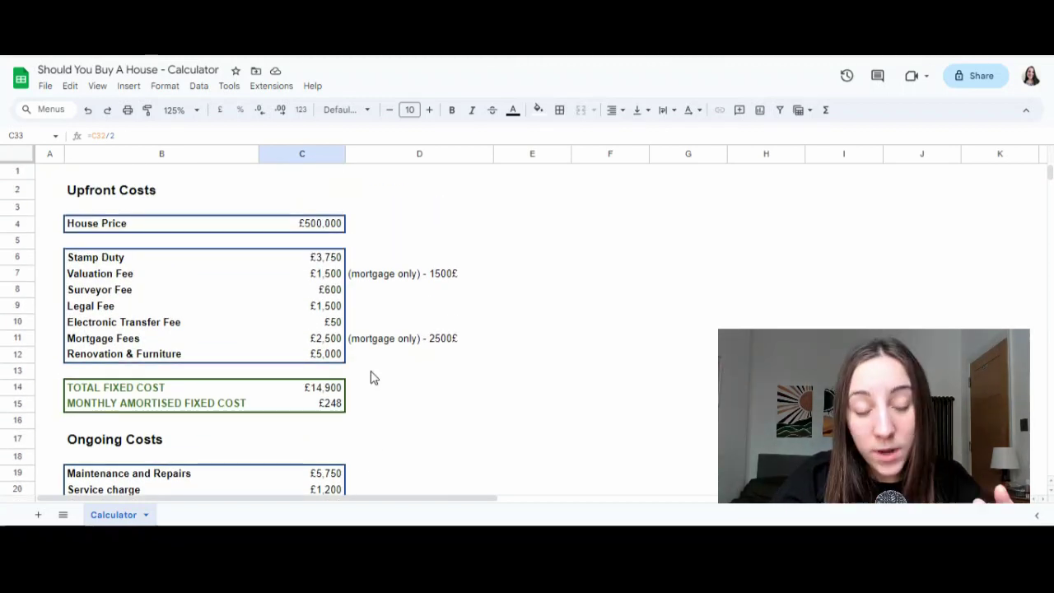
scroll(371, 377, down, 4)
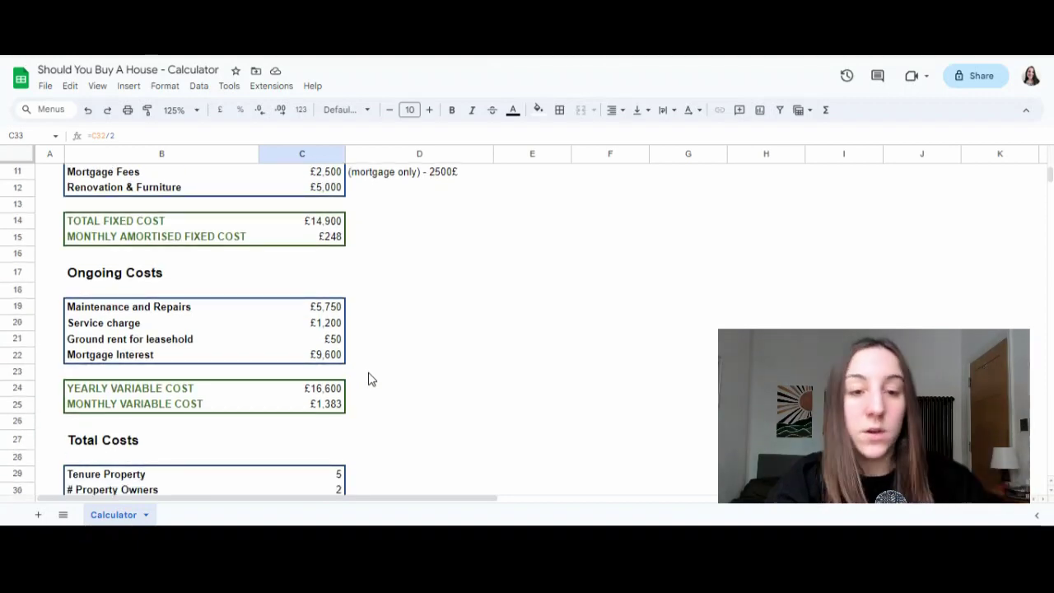
scroll(369, 378, down, 4)
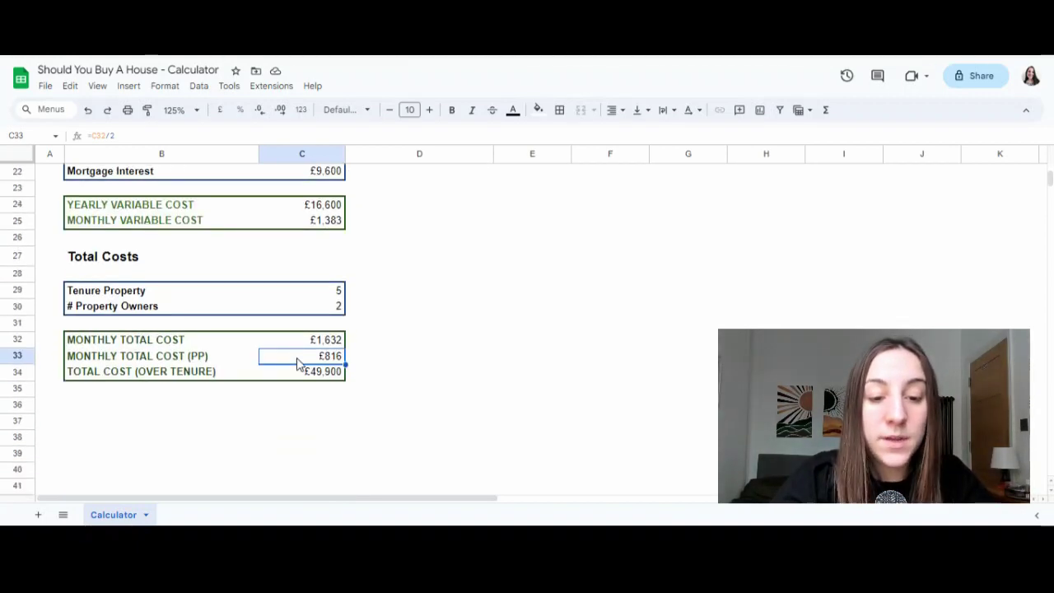